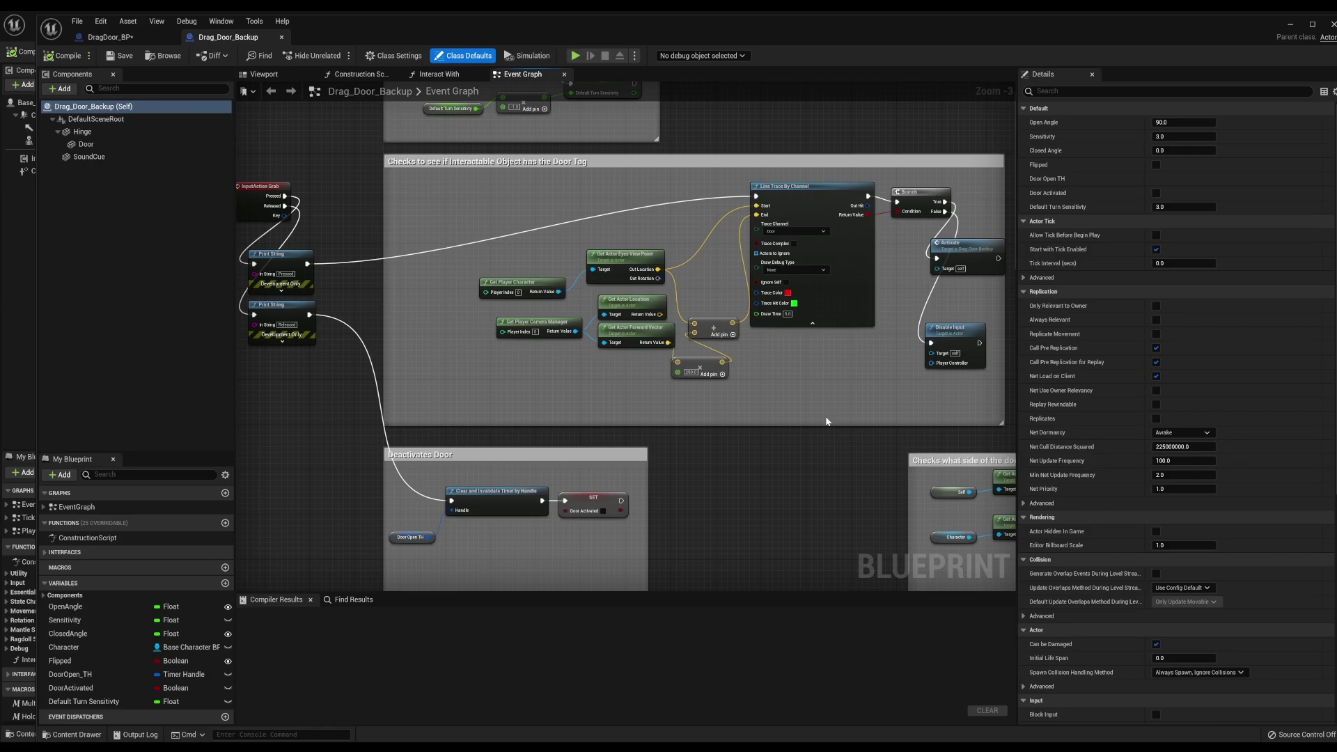
Examine the door-tag line trace, timed event and door-moving logic in the Drag_Door_Backup event graph
right_drag(322, 238, 422, 238)
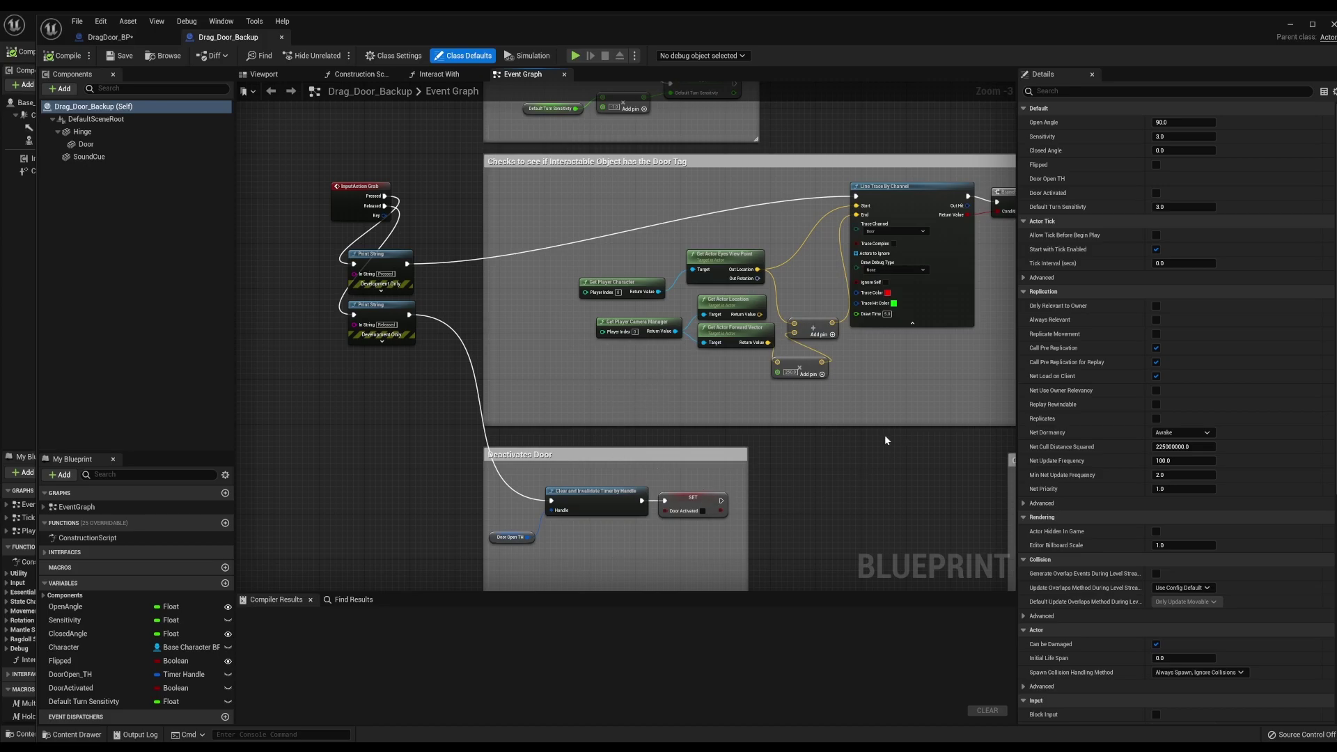
right_drag(886, 441, 722, 448)
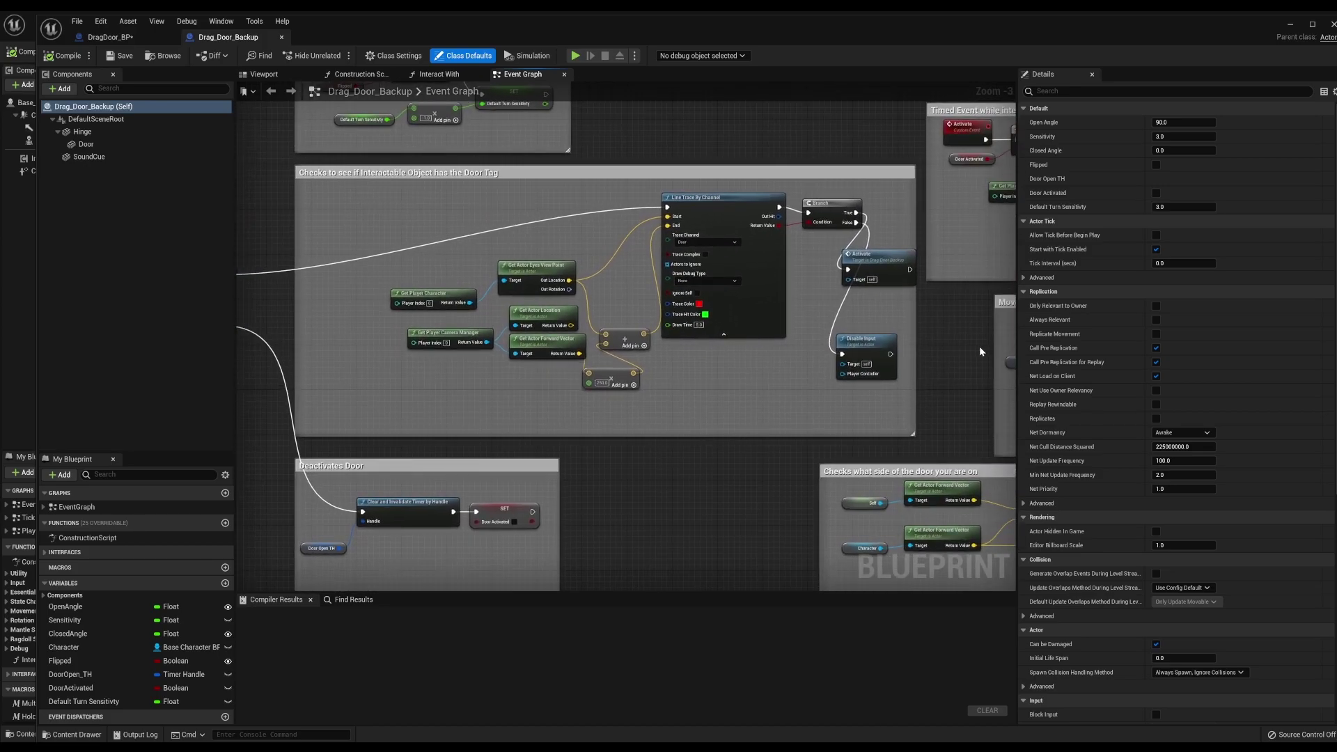
right_drag(980, 352, 374, 330)
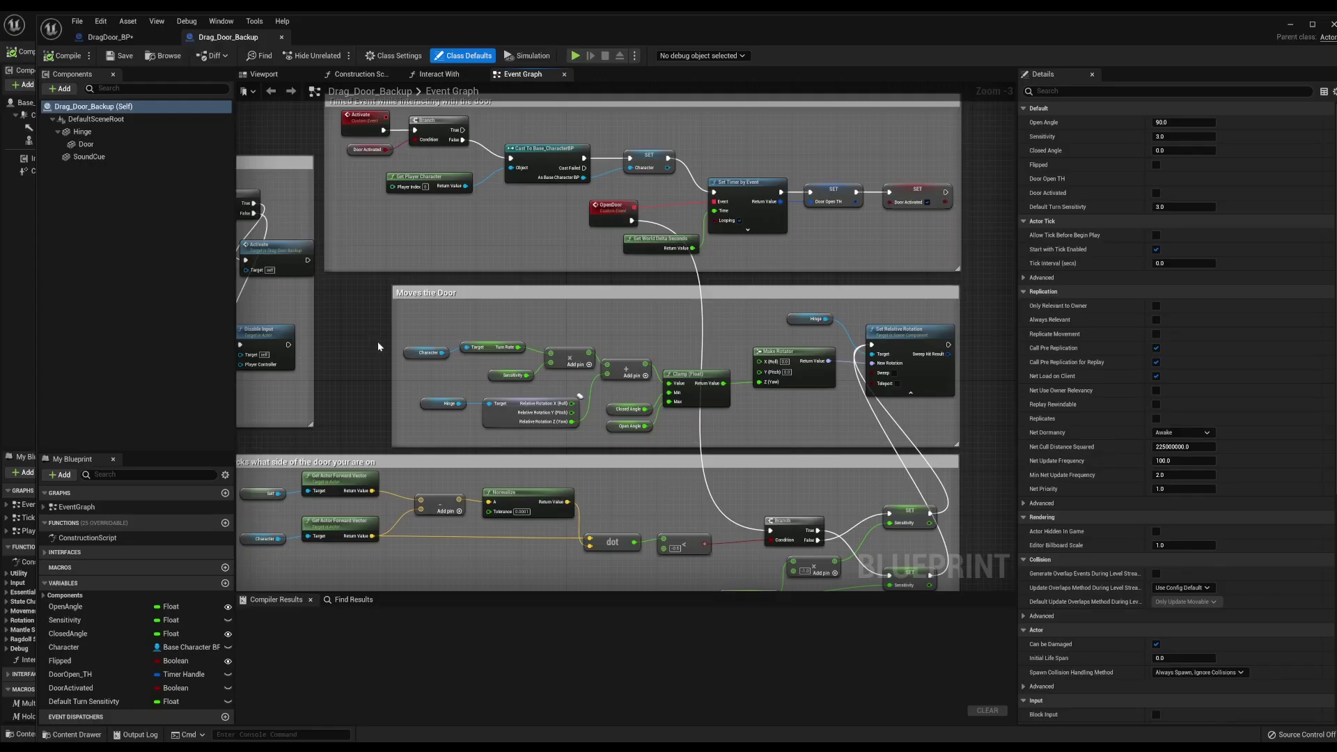
Close the Drag_Door_Backup blueprint and review DragDoor_BP's event graph and its door interaction functions
click(282, 37)
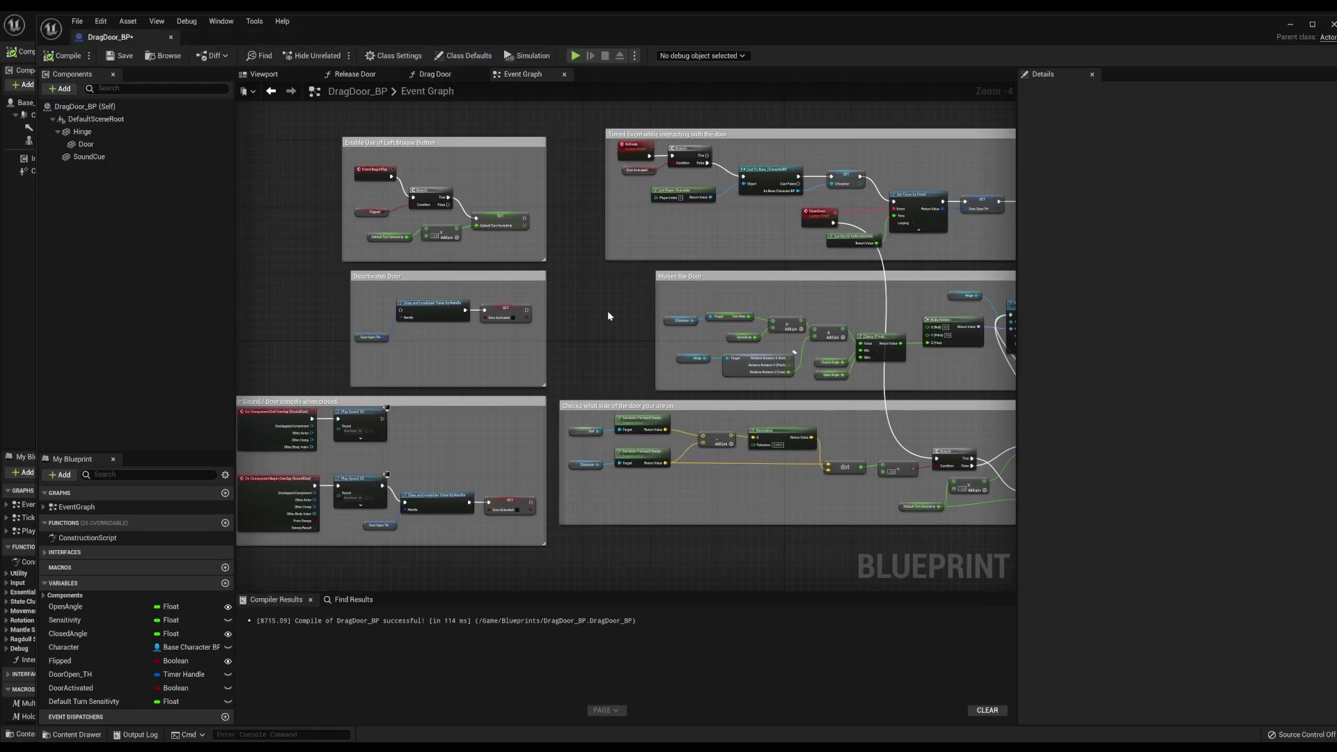
right_drag(608, 317, 690, 320)
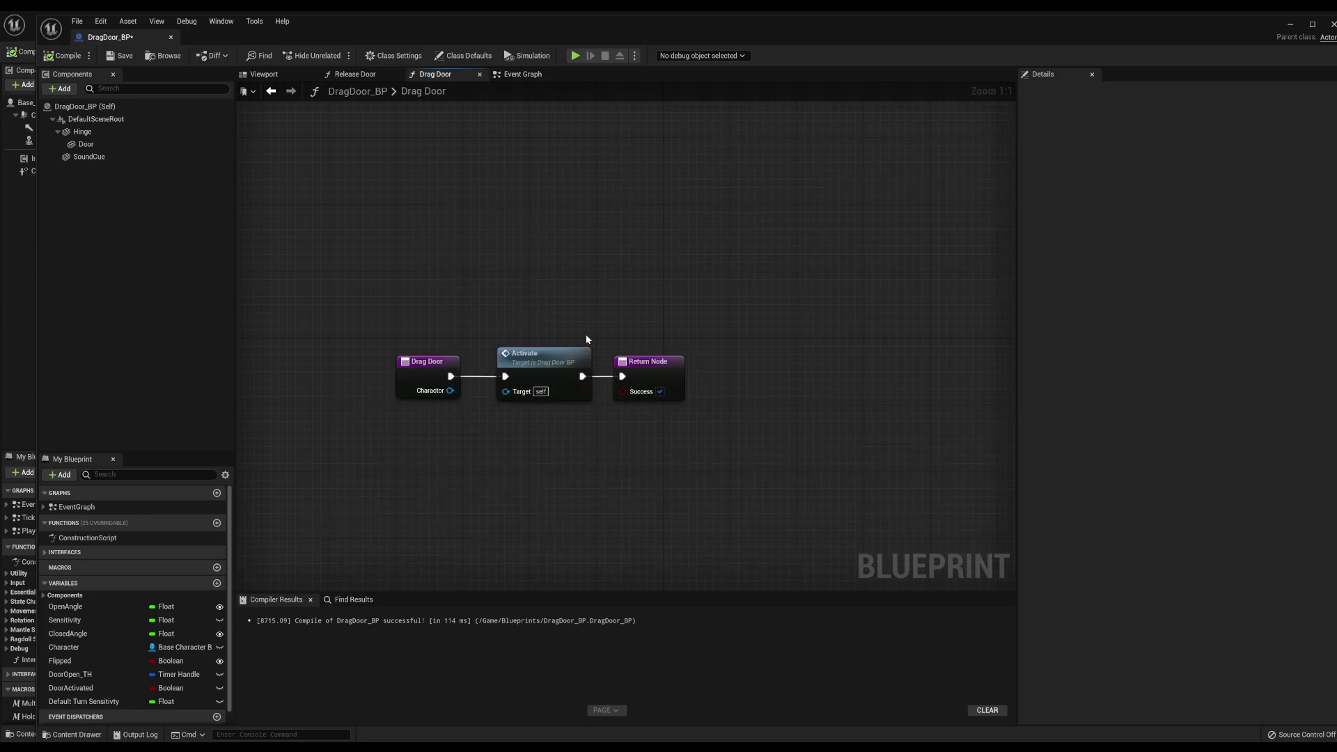
click(381, 78)
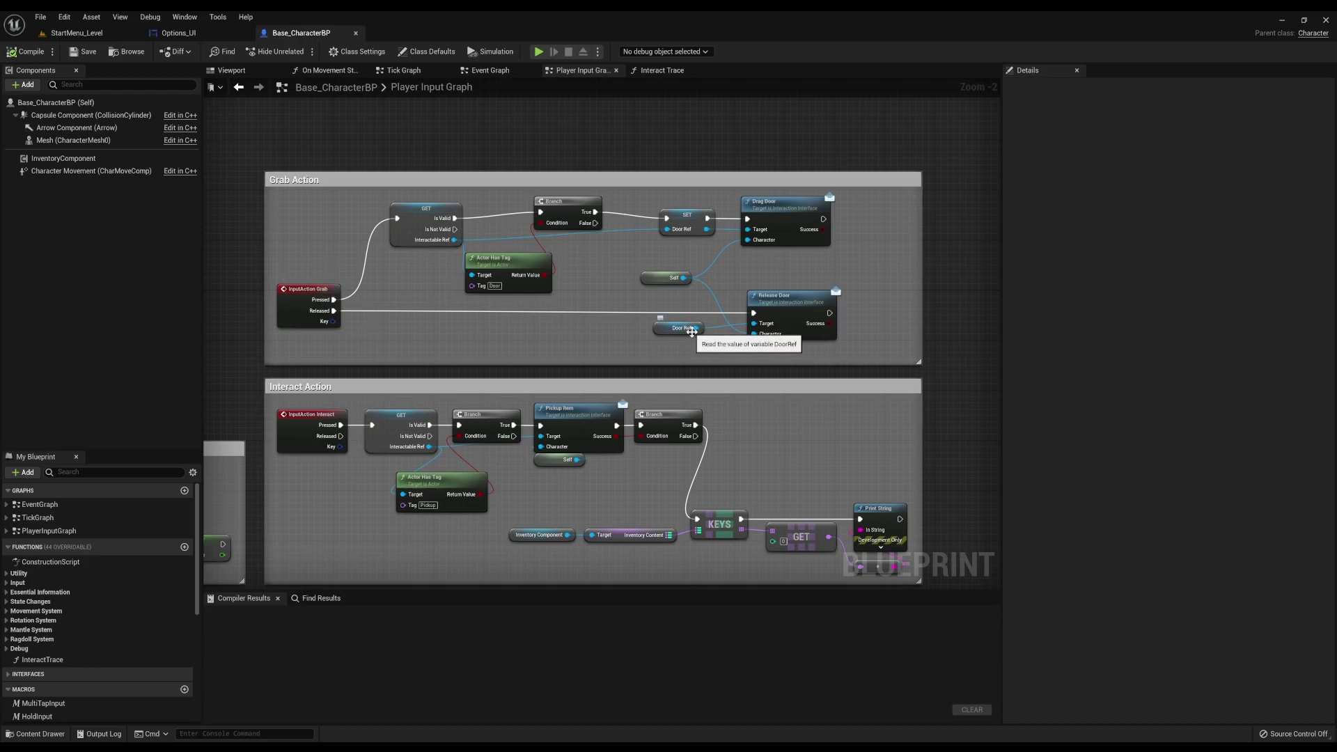
Inspect the sphere trace and interface check logic in Base_CharacterBP's Interact Trace function
click(654, 73)
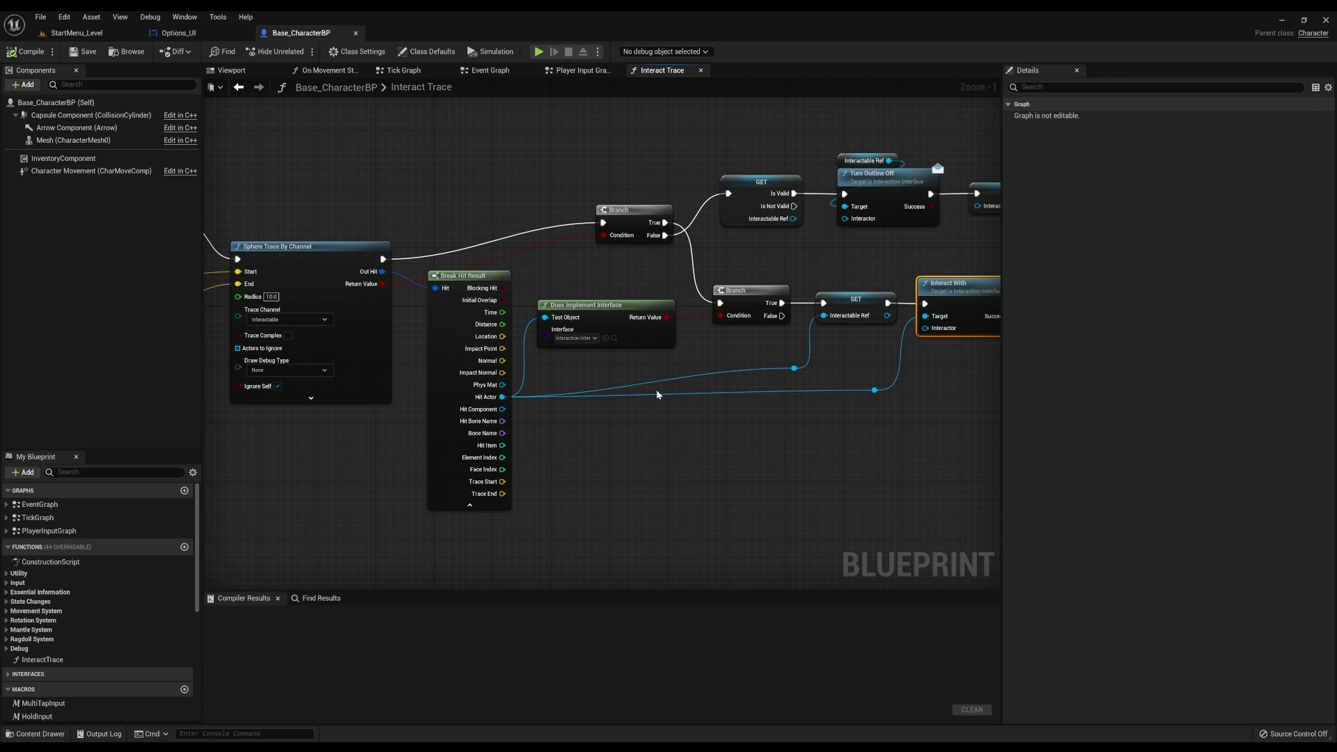
scroll(656, 390, down, 3)
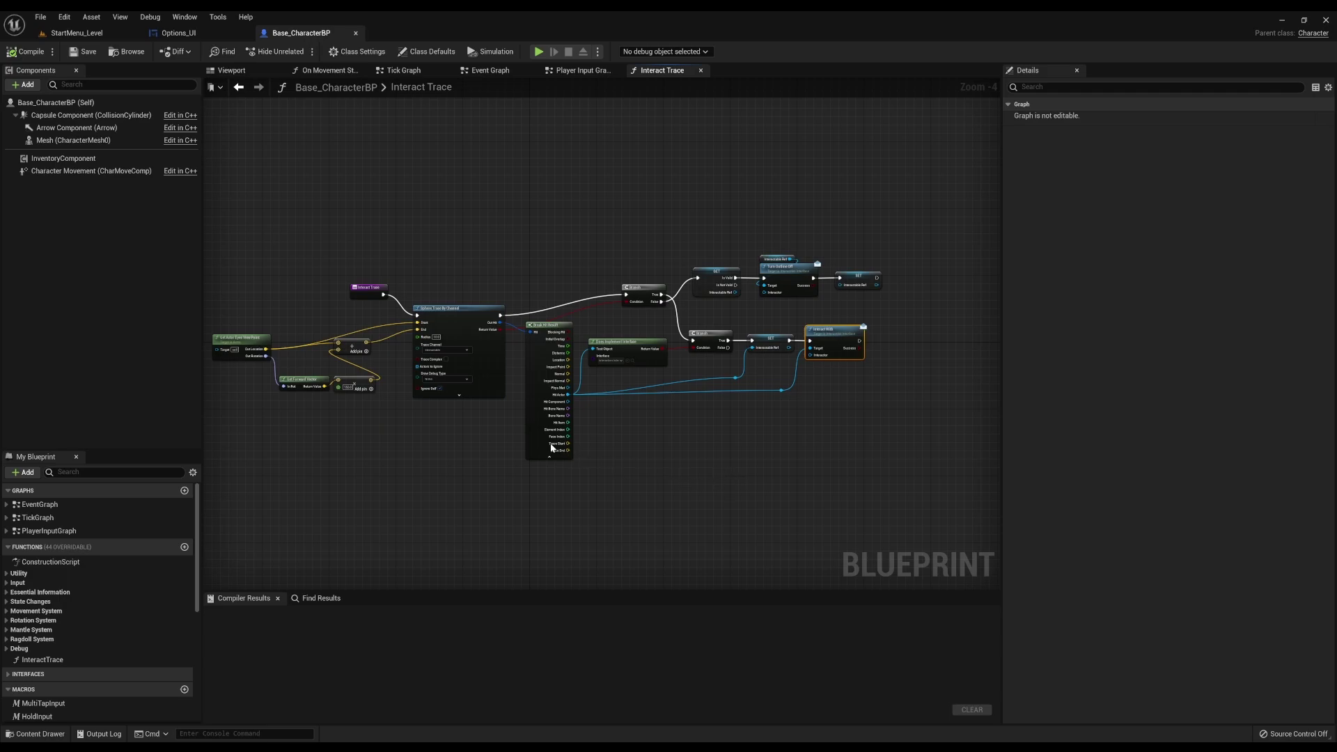
scroll(583, 479, up, 3)
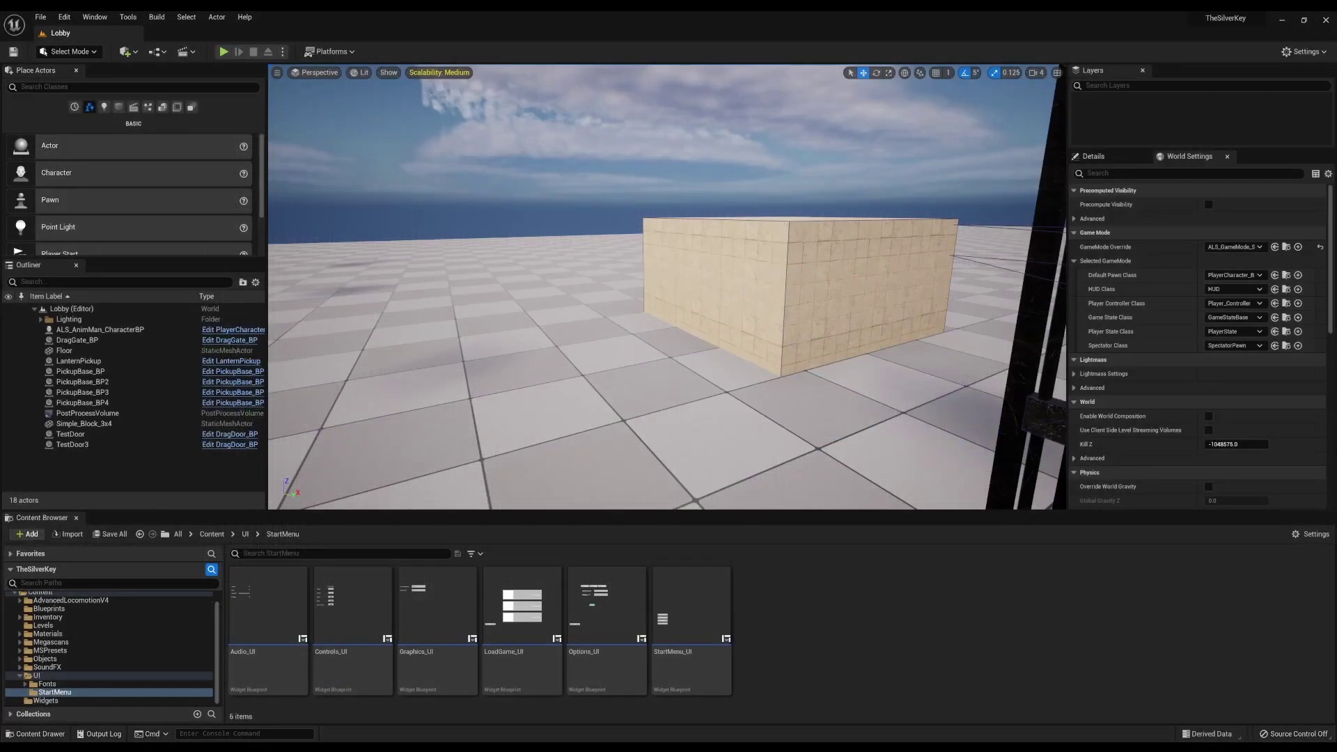
Play the Lobby level in the editor and walk around the iron gate, testing it from both sides
key(alt+p)
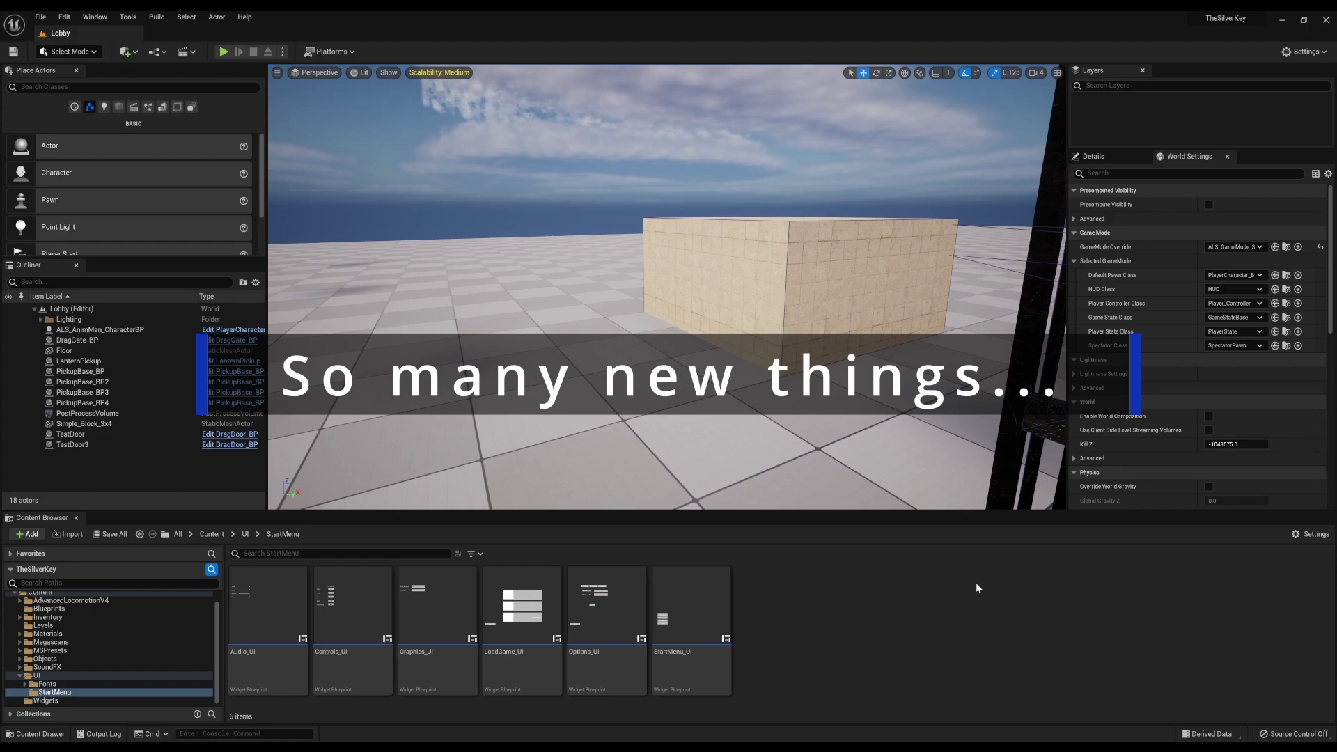
key(w)
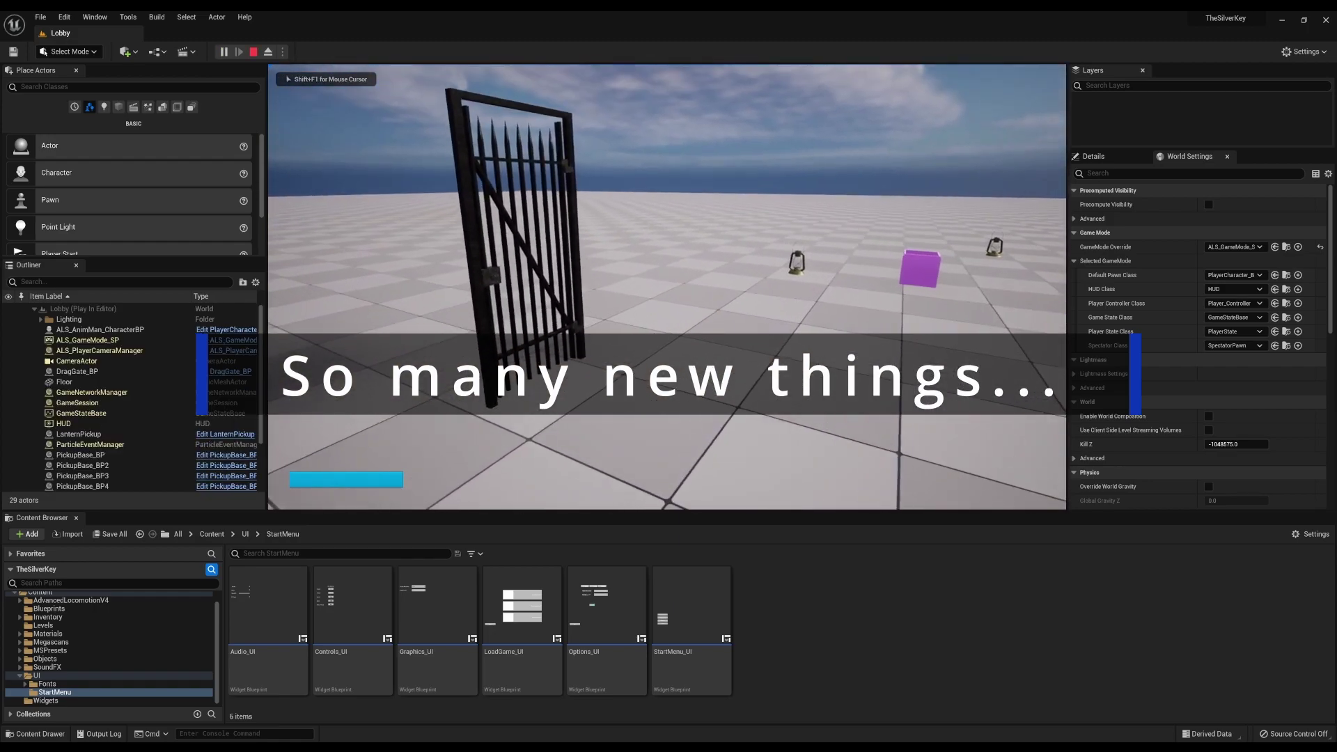
key(w)
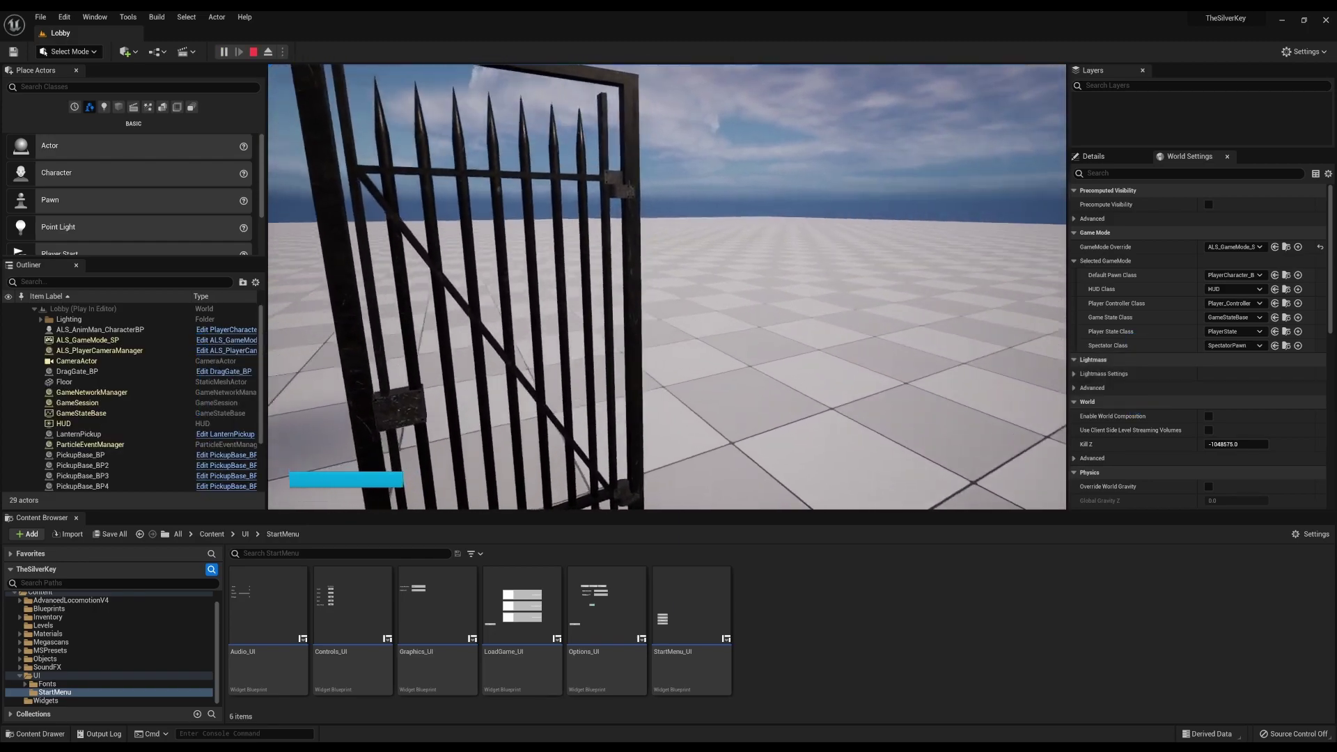
key(s)
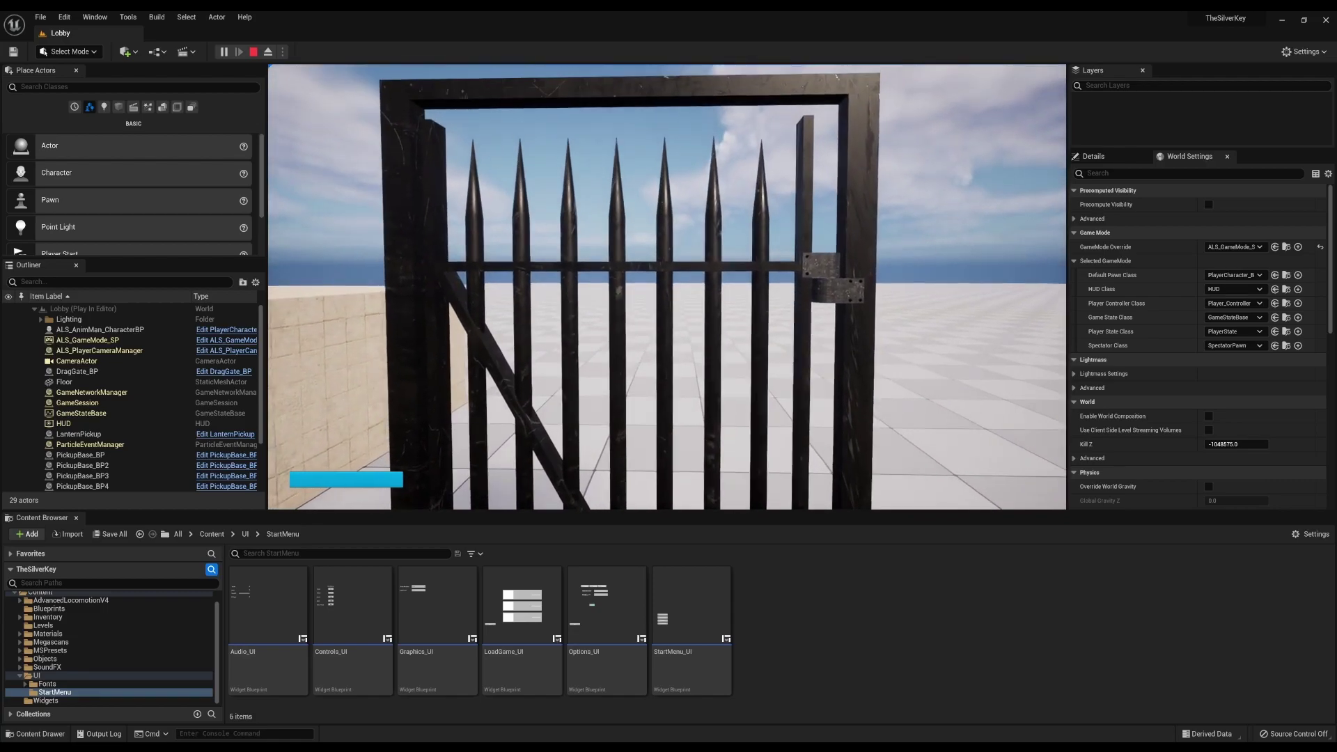
key(w)
key(w)
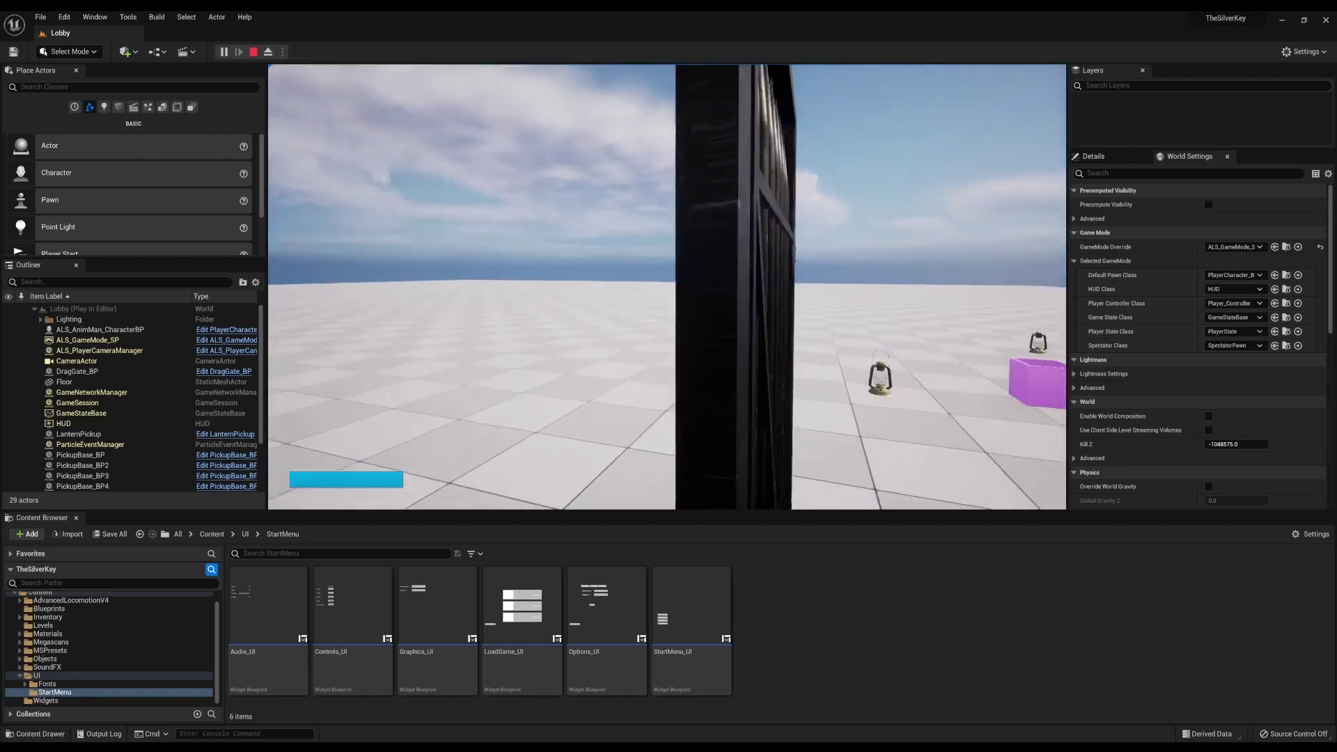
key(s)
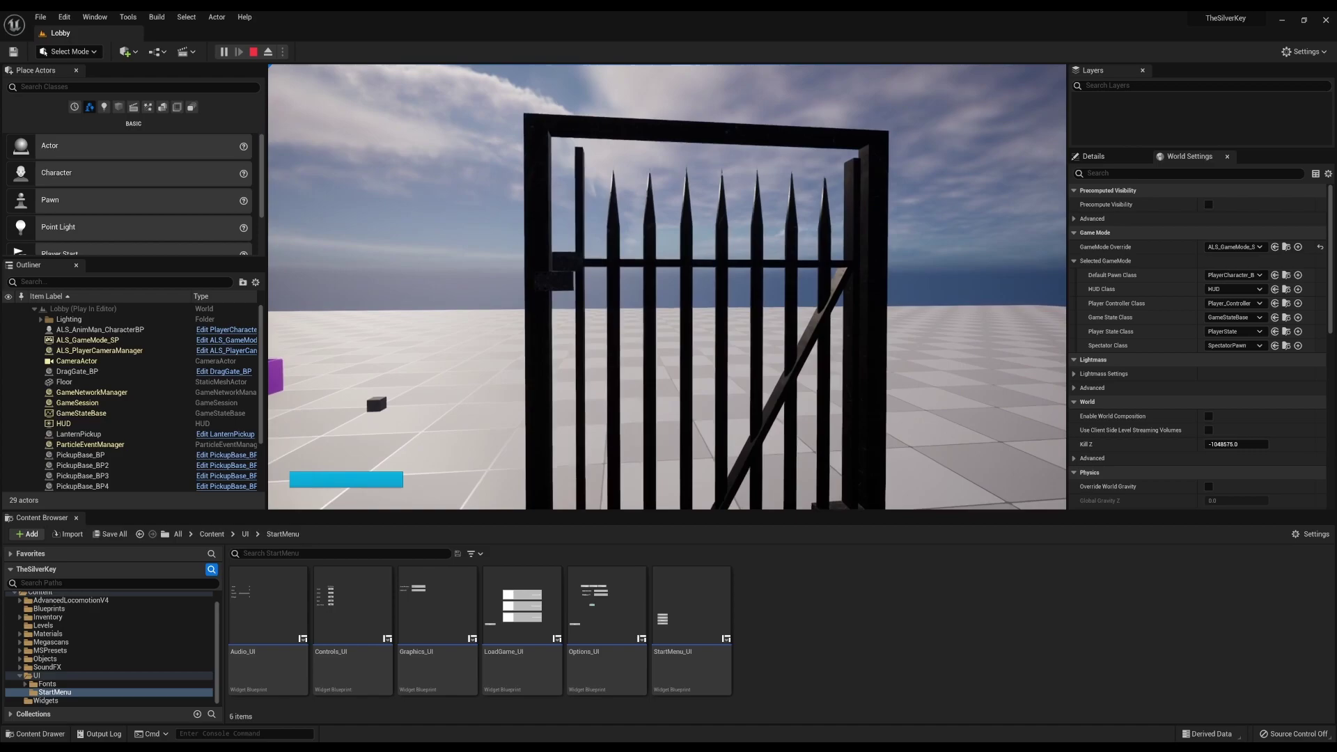
key(w)
key(s)
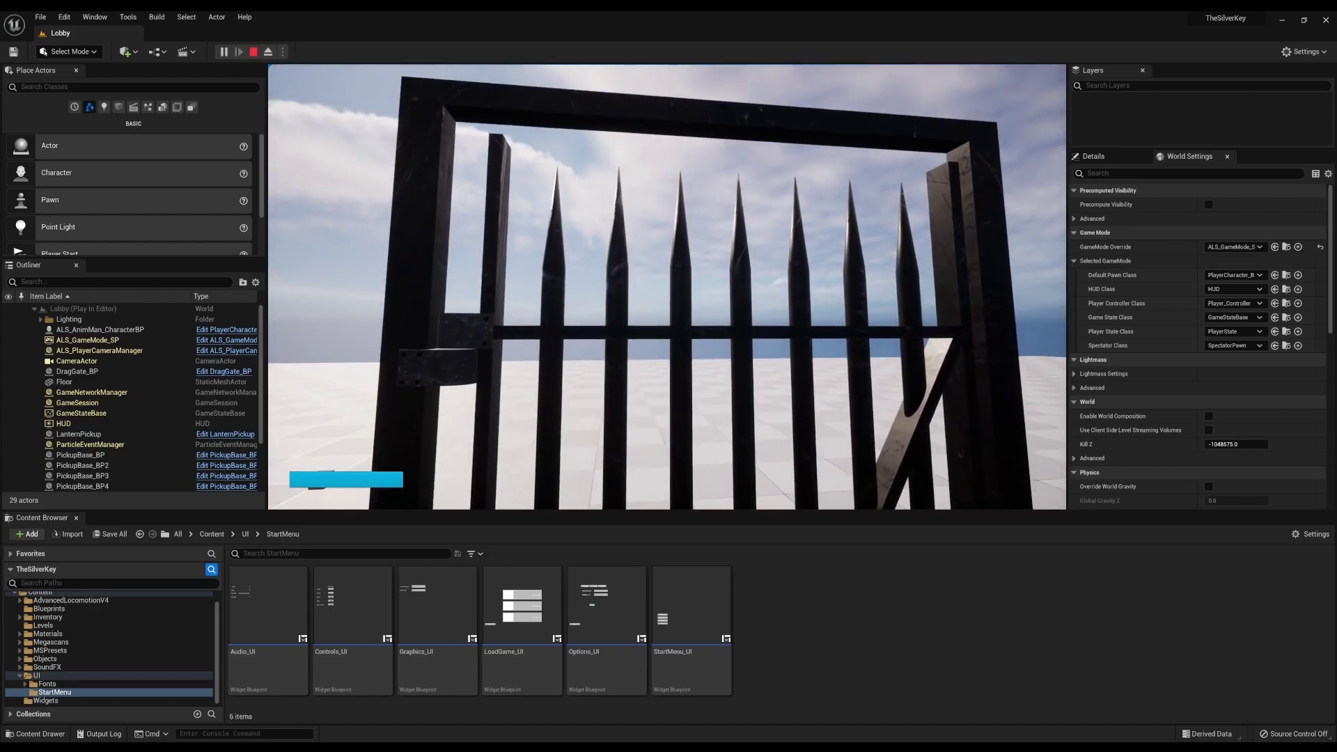
key(s)
key(w)
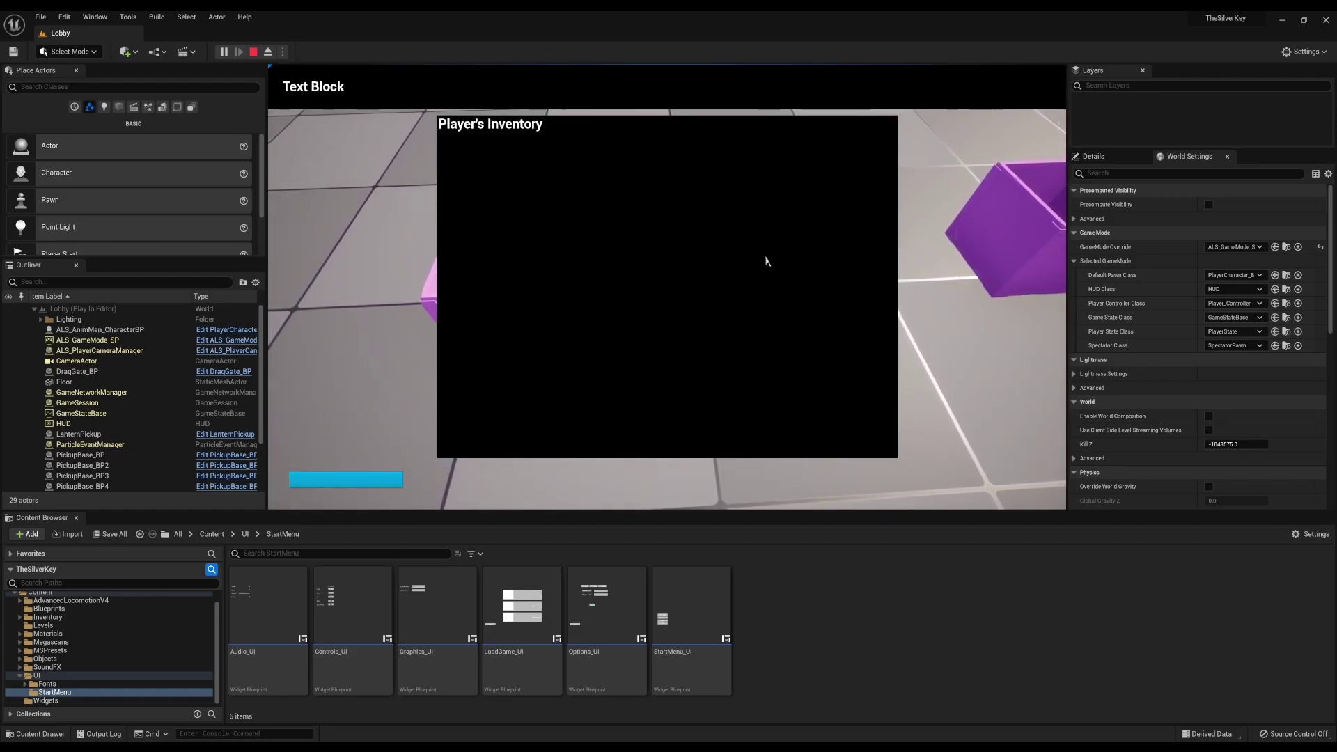
Walk among the pickup items and aim at the purple boxes and the small block to check their highlight outlines
key(w)
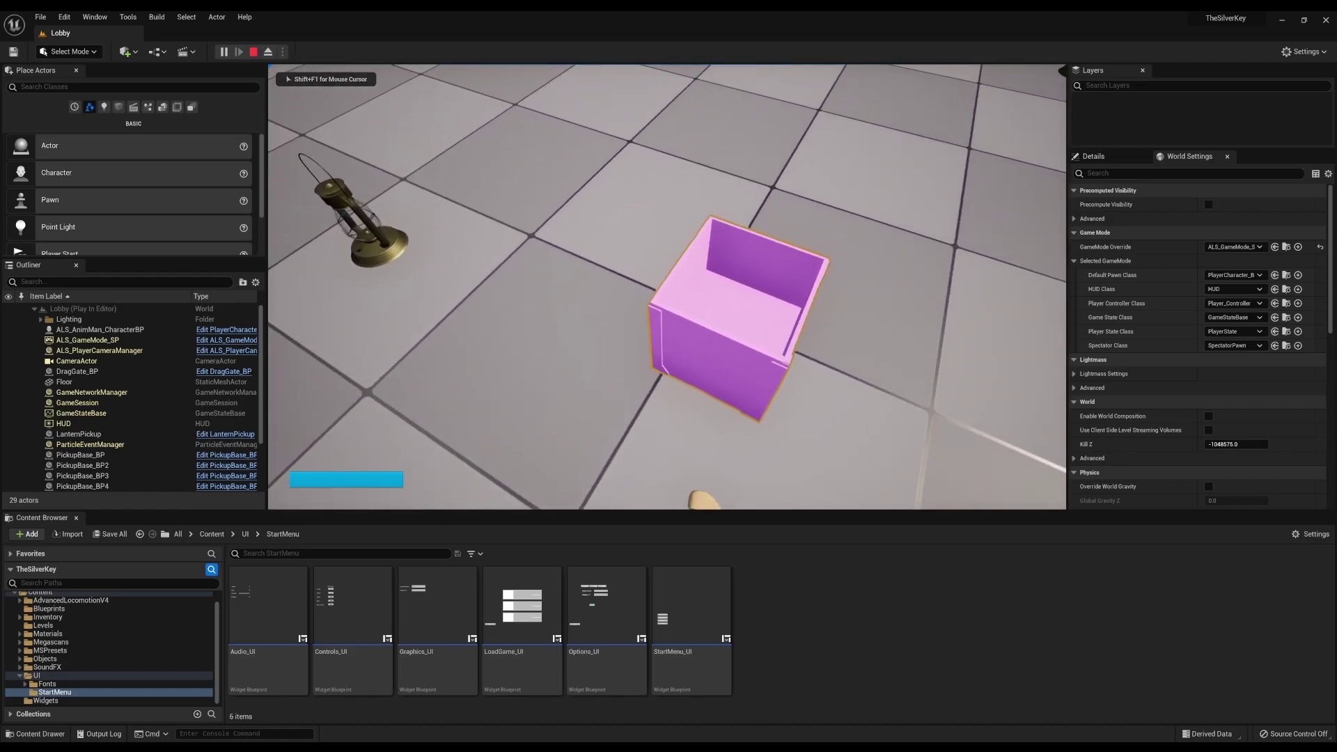
key(w)
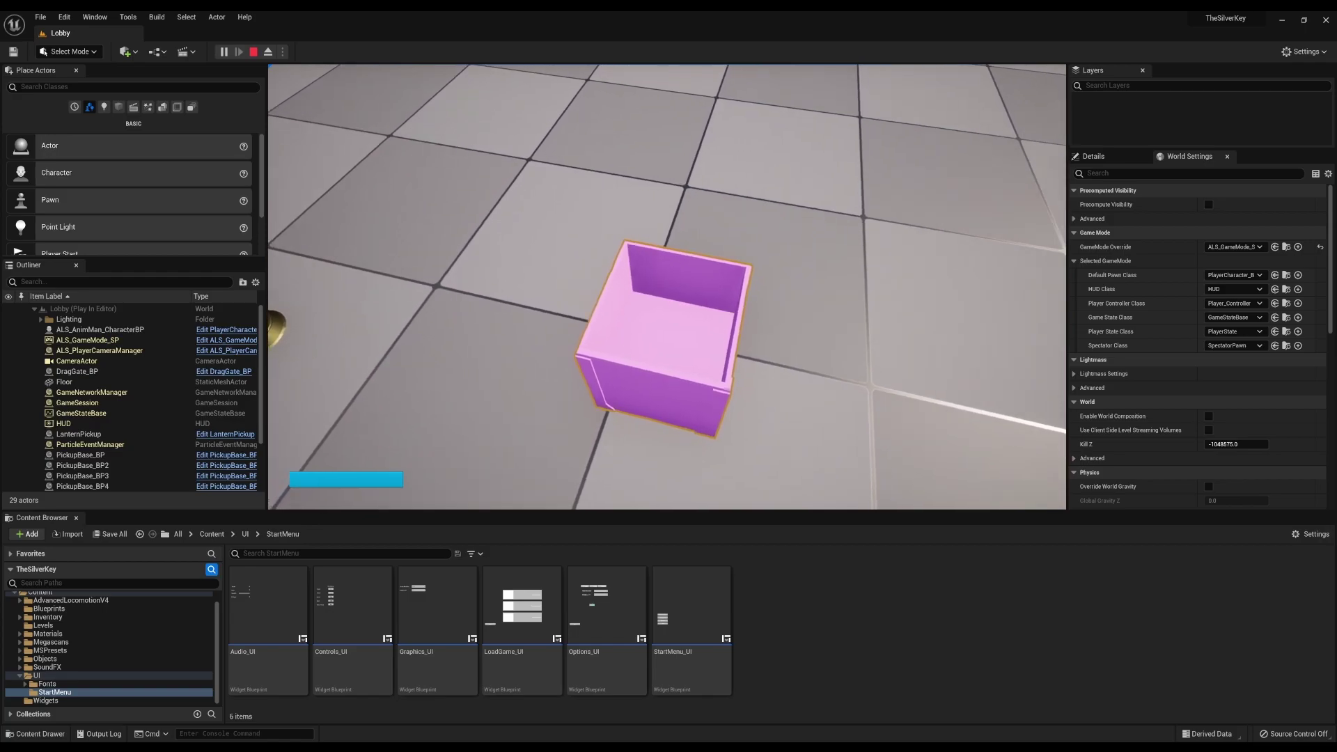
key(d)
key(w)
key(w)
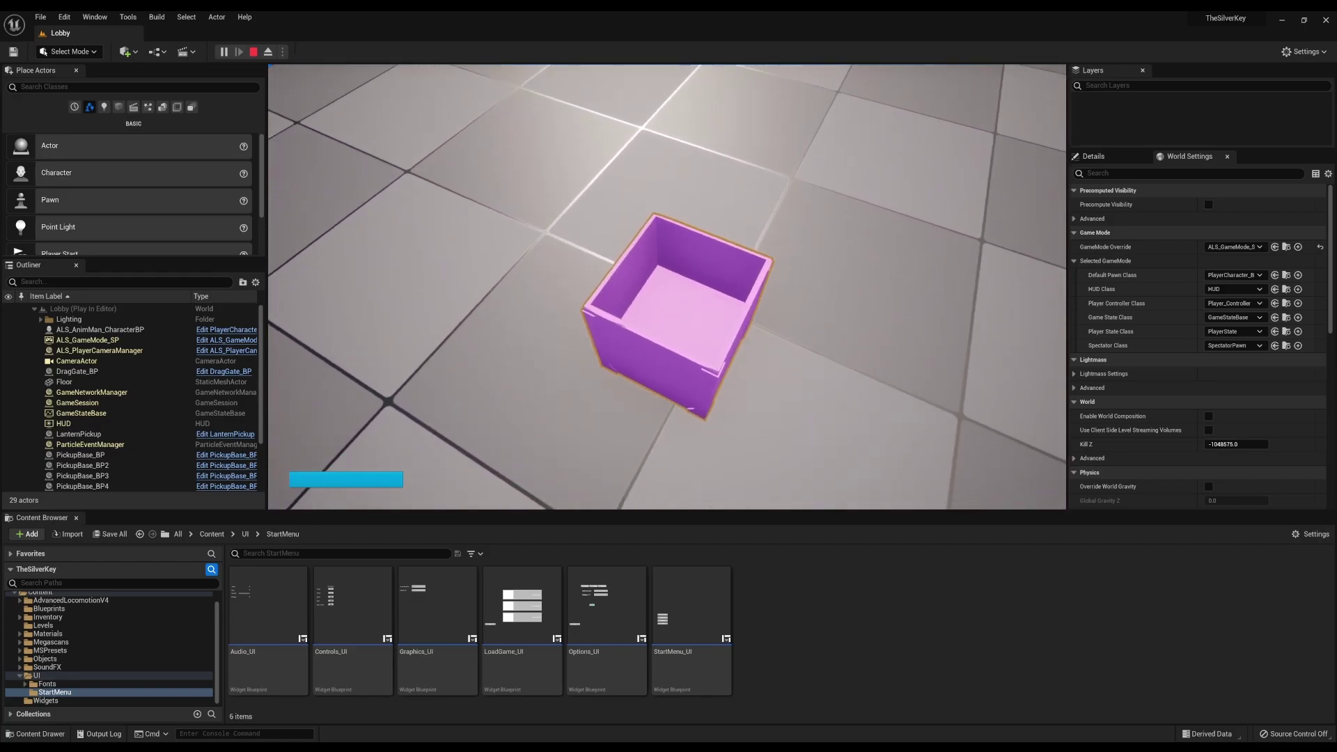
key(w)
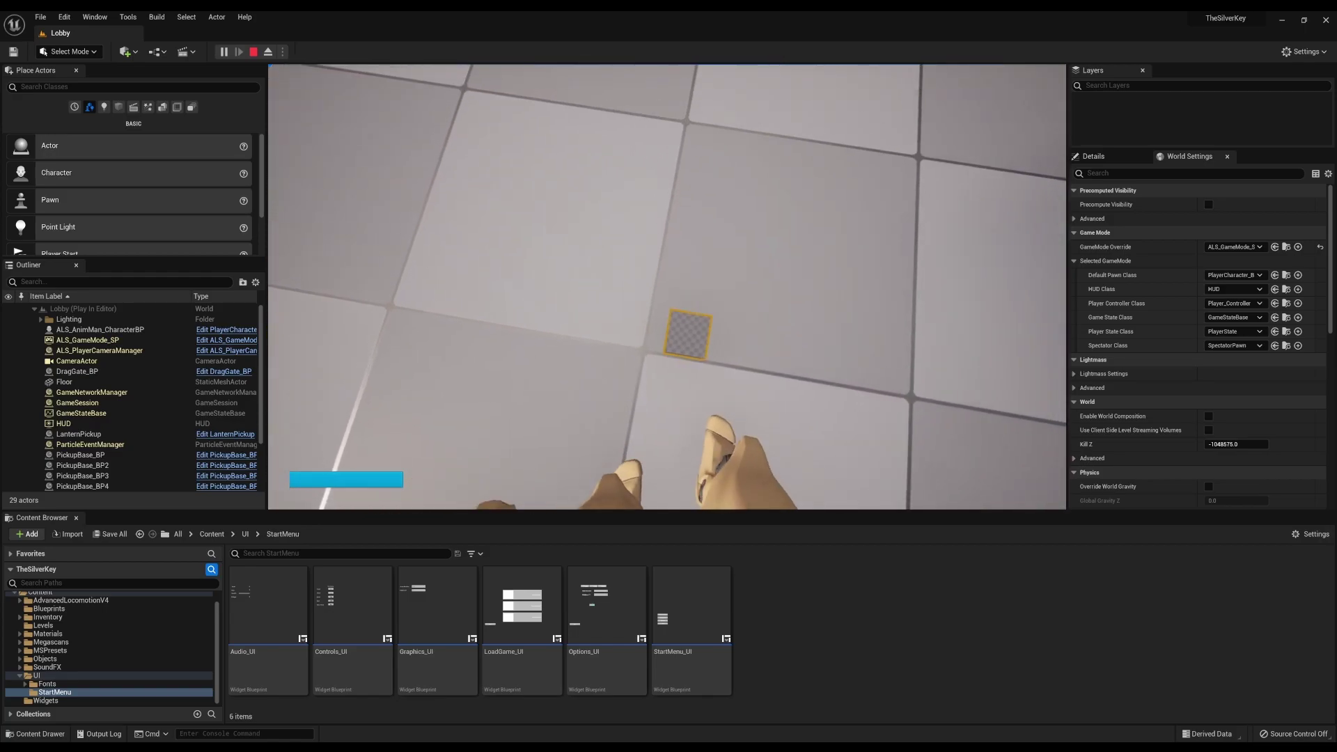
key(w)
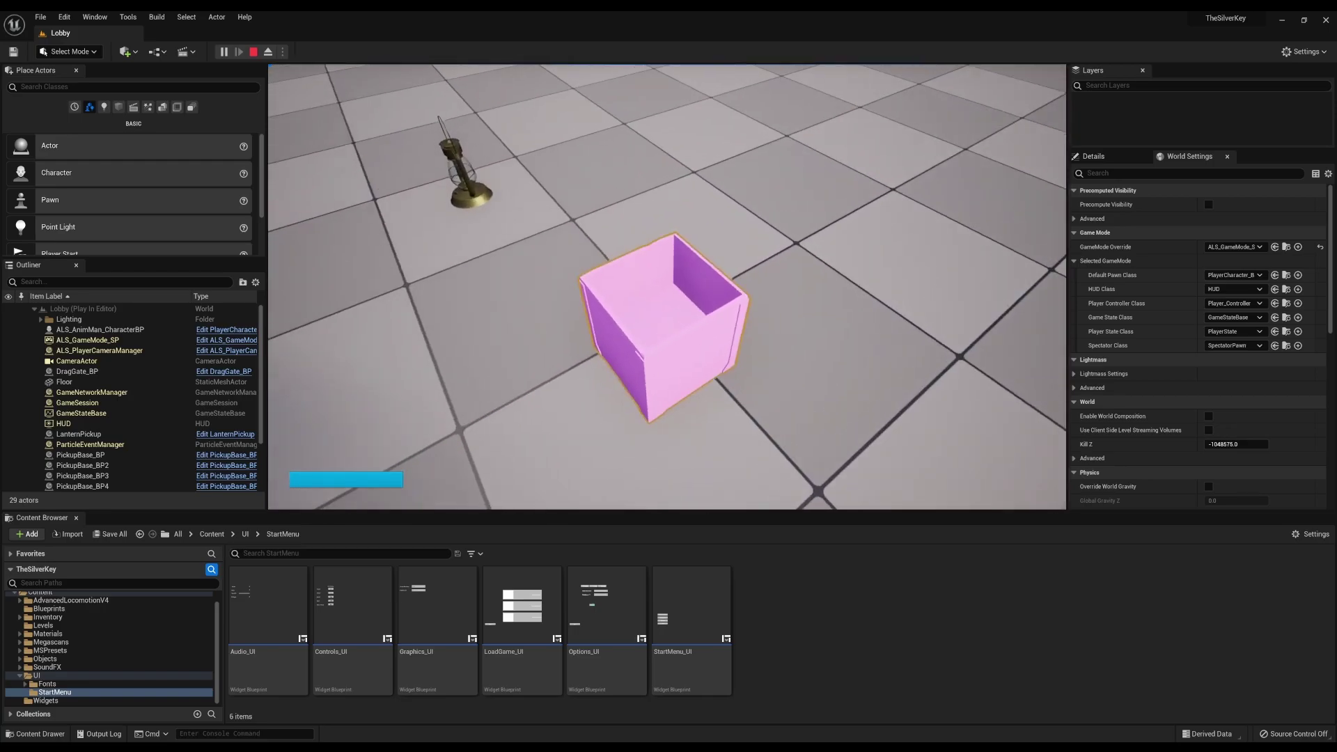
Pick up the two purple boxes, opening the first box's item options in the player's inventory in between
key(e)
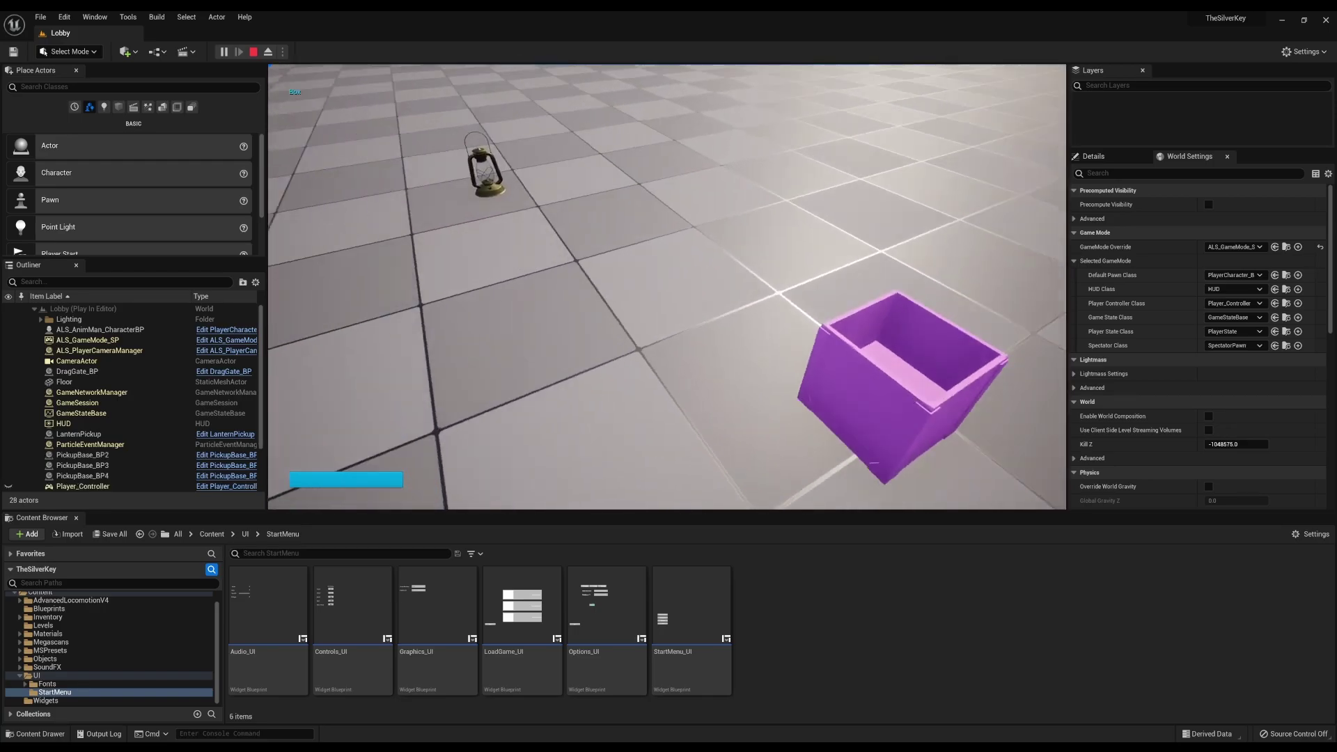
key(i)
click(478, 164)
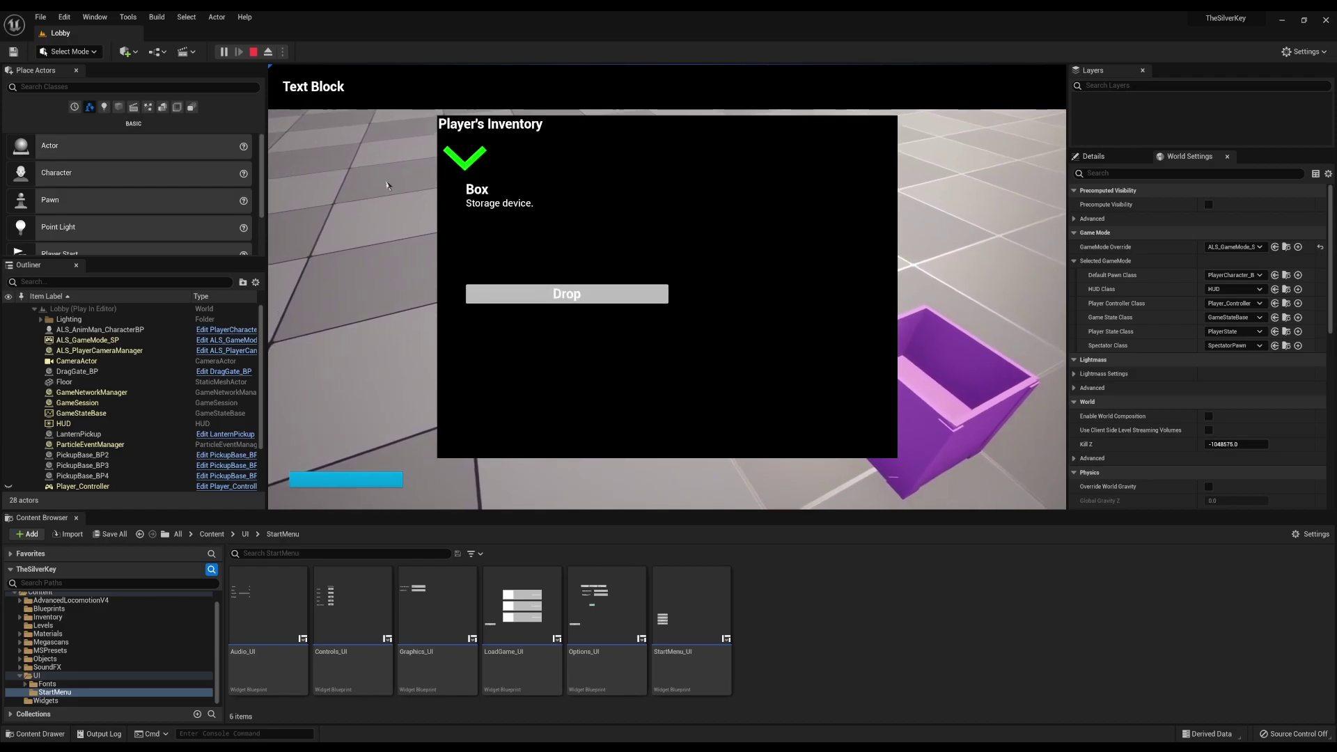
click(563, 294)
key(e)
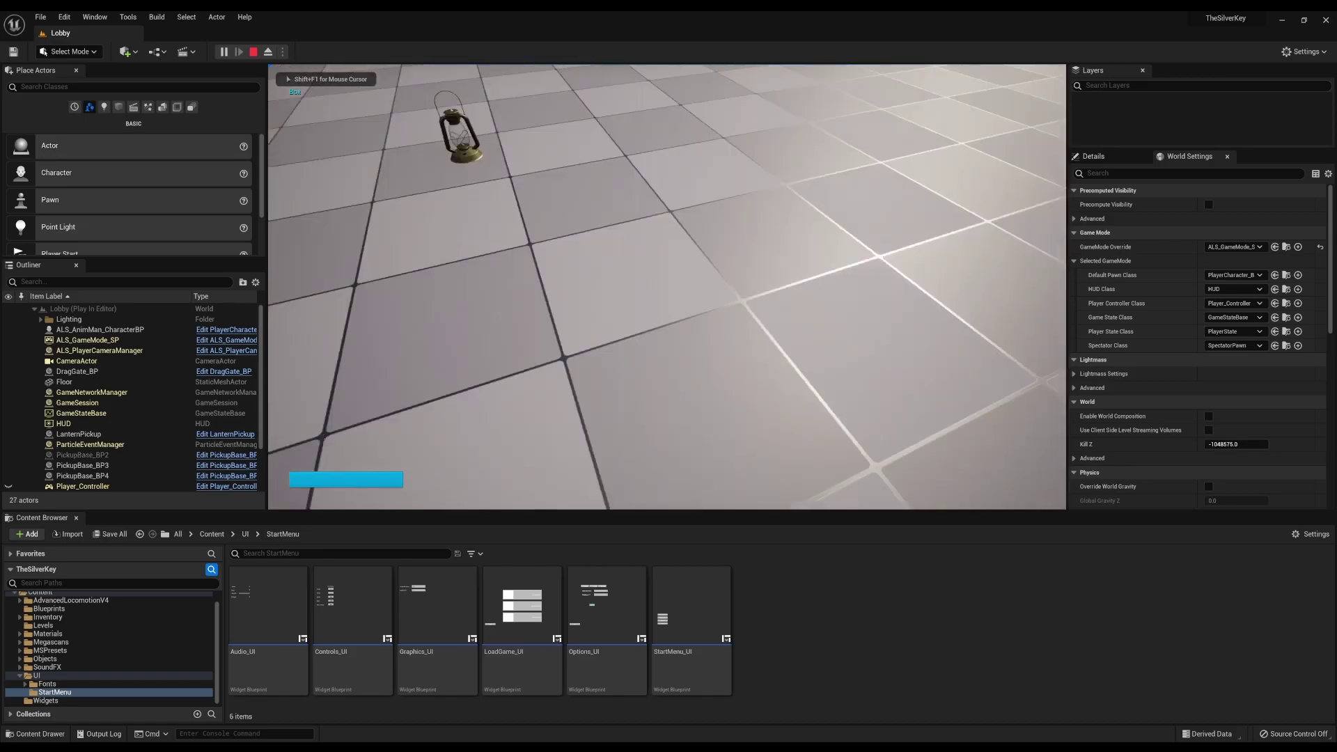
Drop both boxes from the player's inventory back onto the floor, one at a time
key(Tab)
click(468, 168)
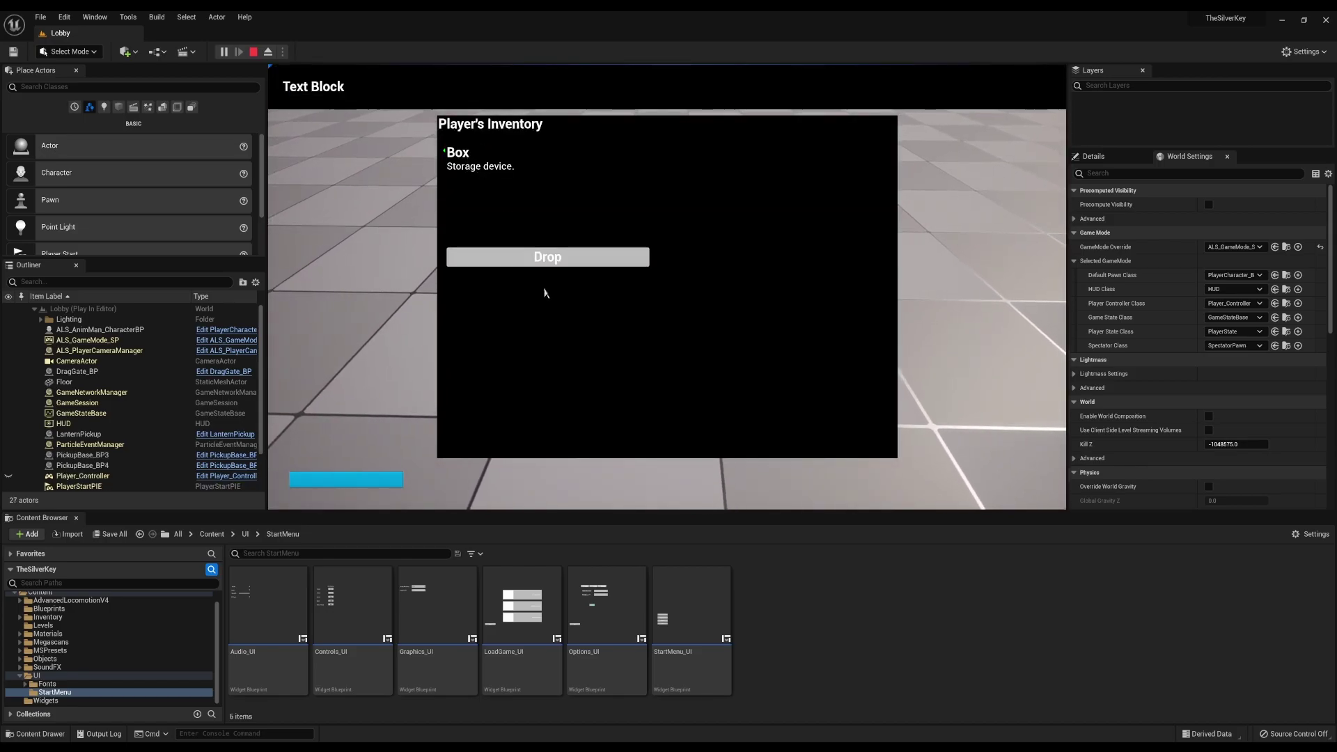
click(555, 264)
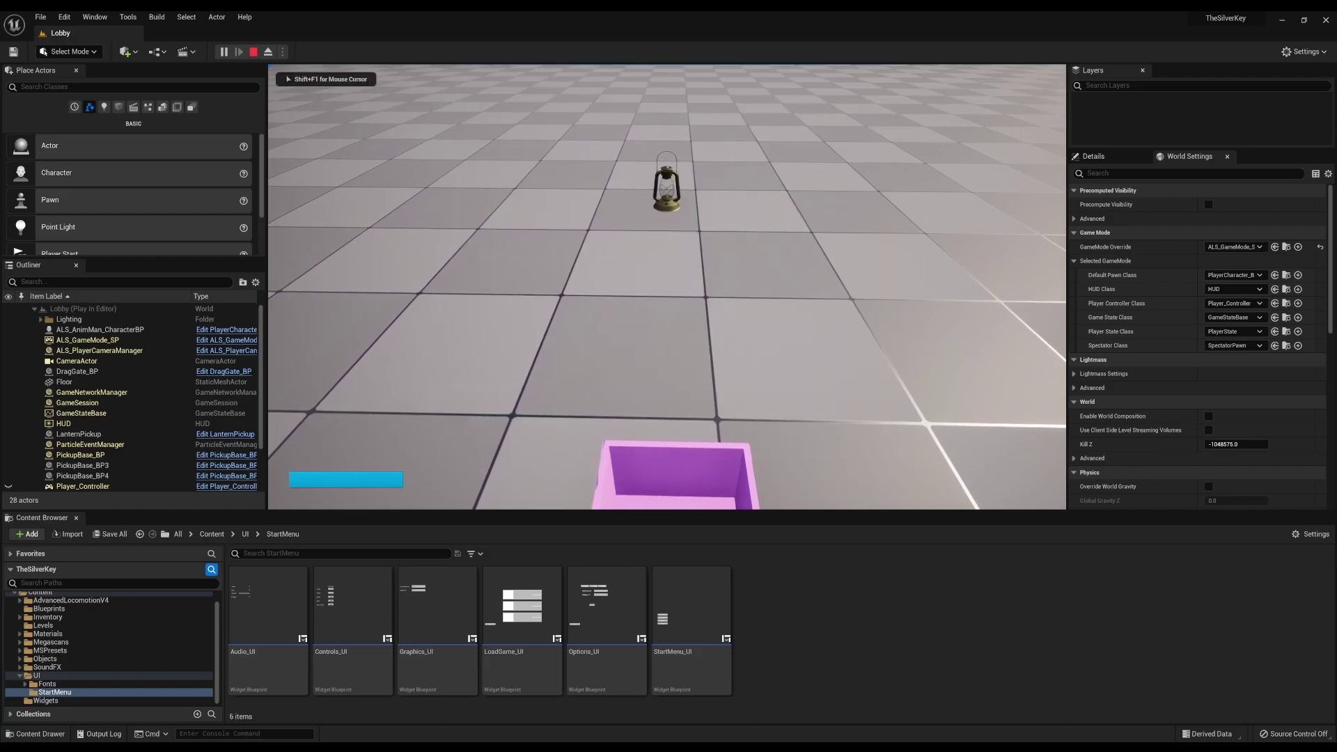
key(i)
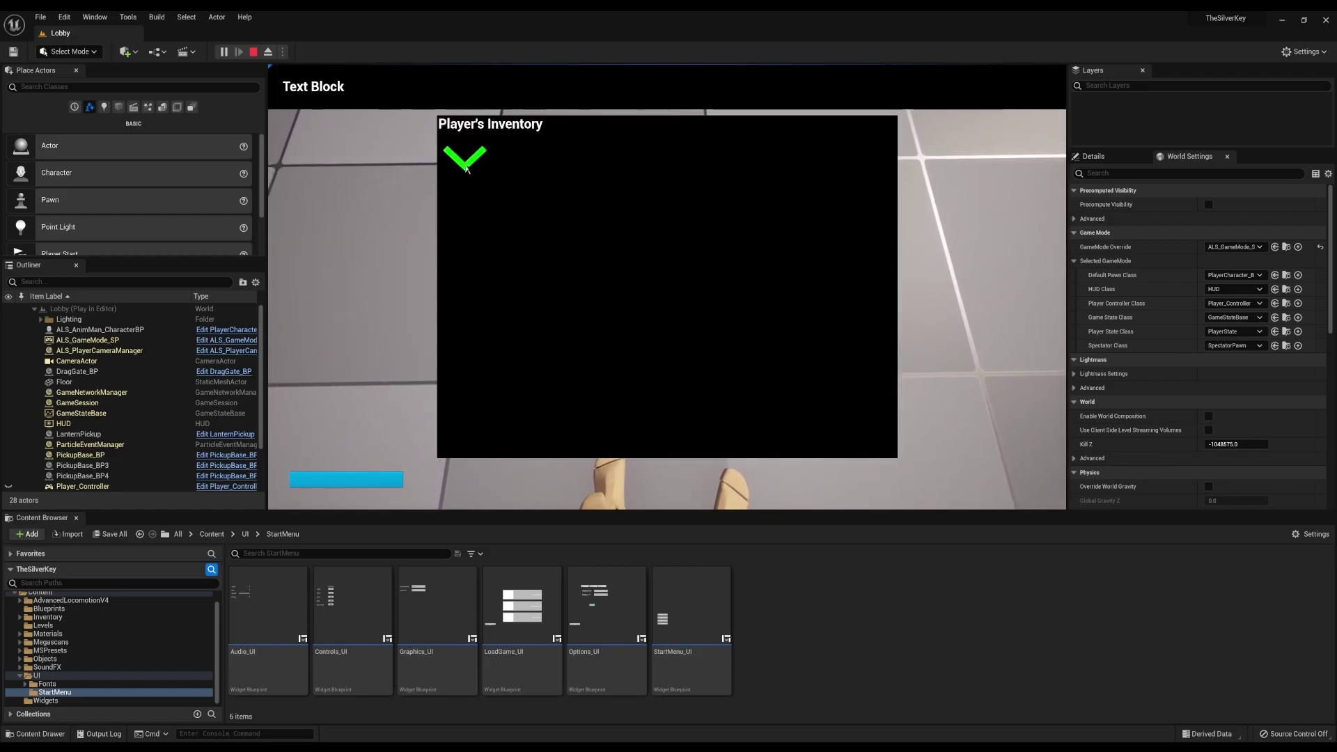
key(i)
key(i)
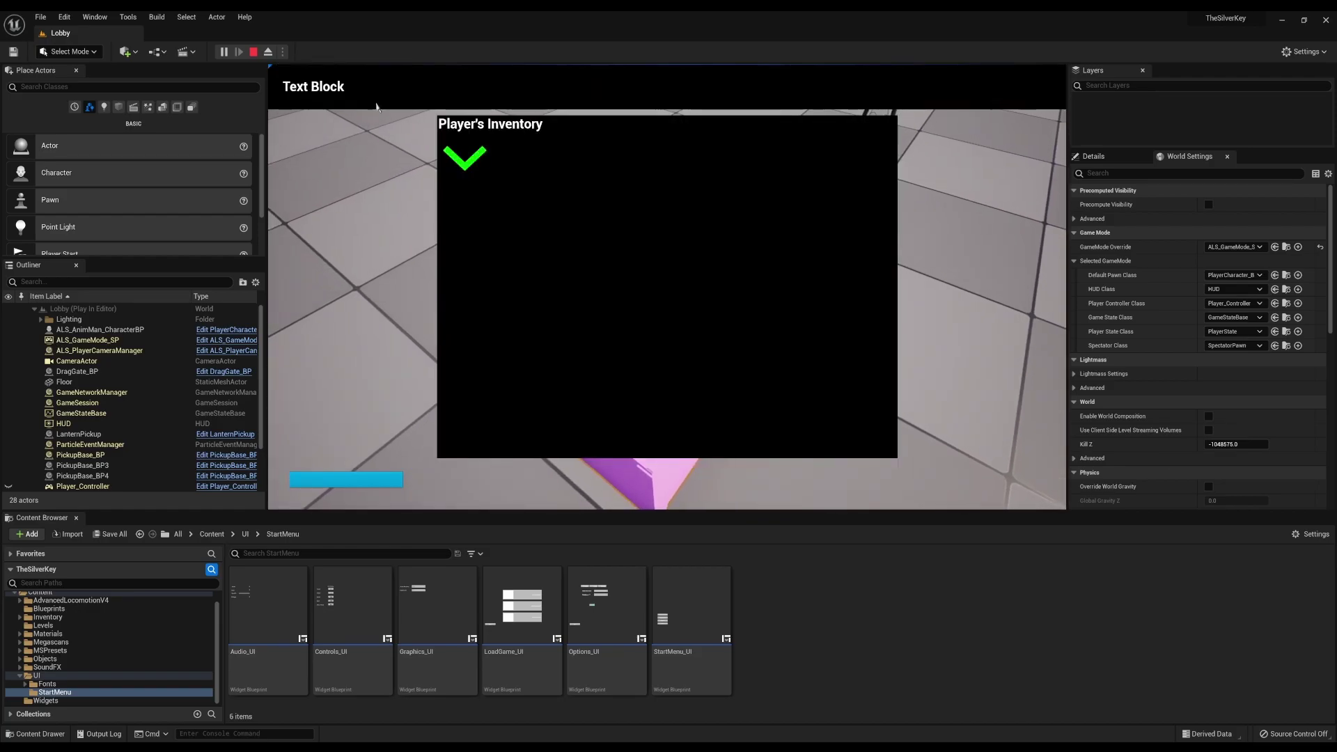
click(548, 265)
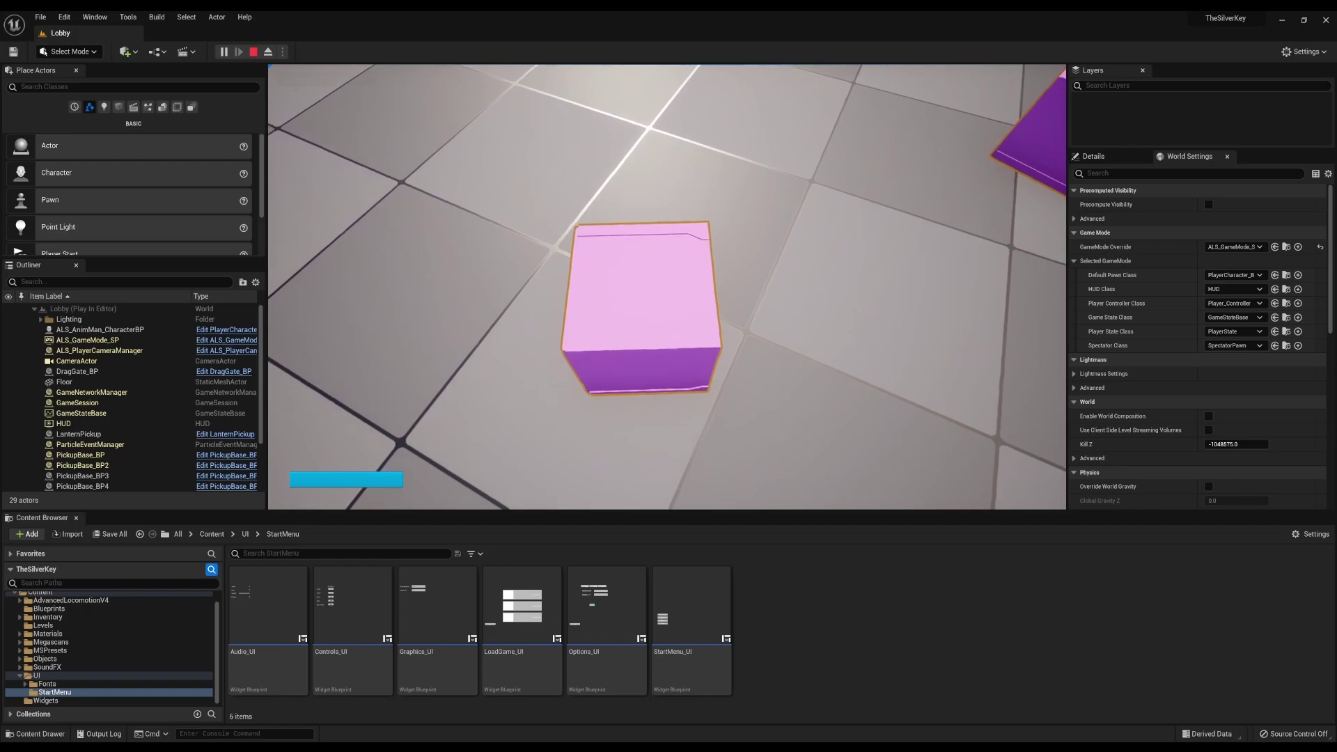
Pick up one purple box again and check its entry in the player's inventory
key(e)
key(i)
click(472, 162)
key(i)
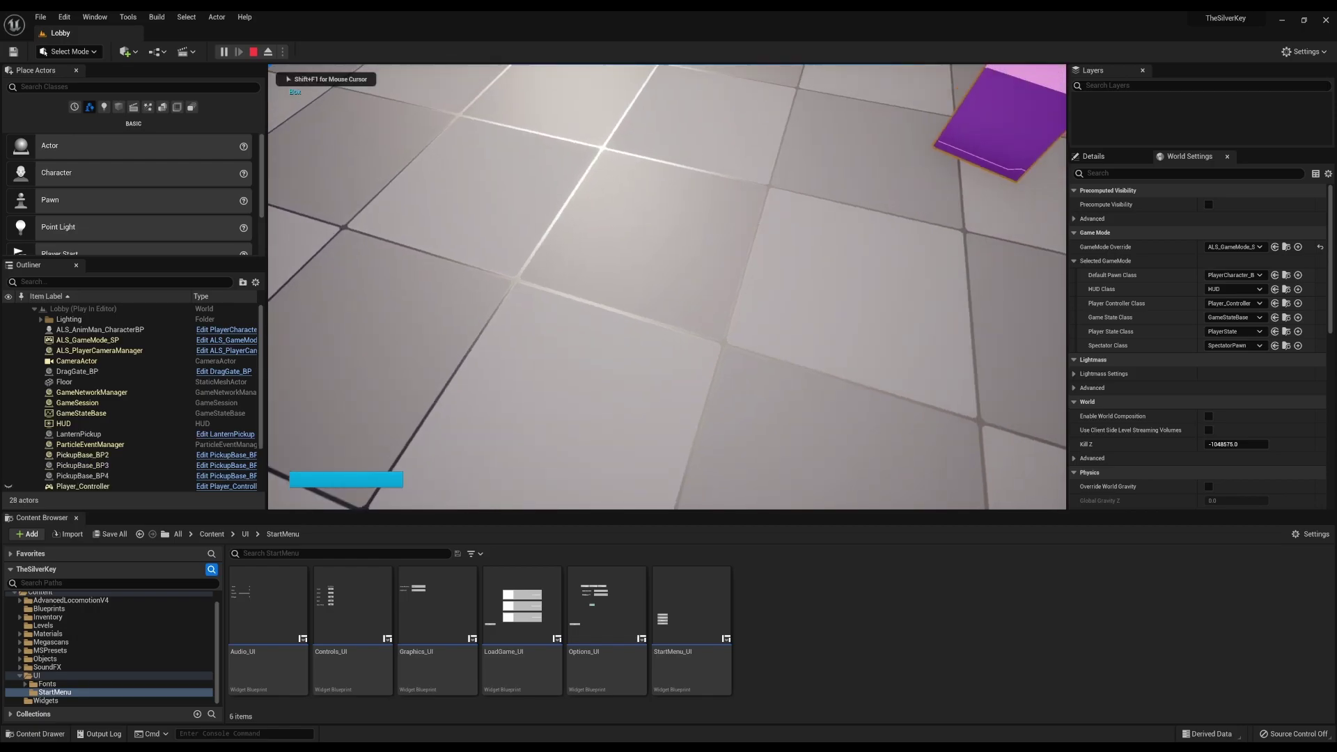
Pick up the lantern, select it in the player's inventory and drop it back onto the floor
key(w)
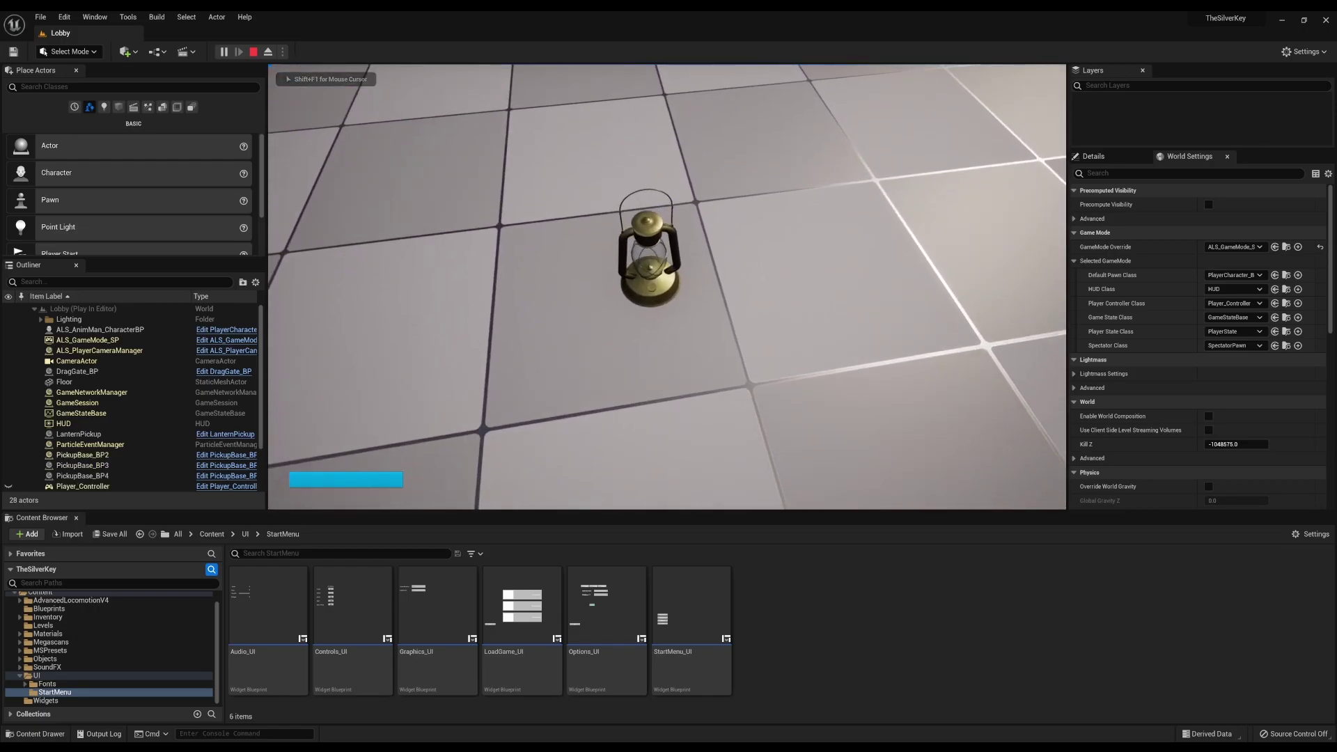
key(e)
key(i)
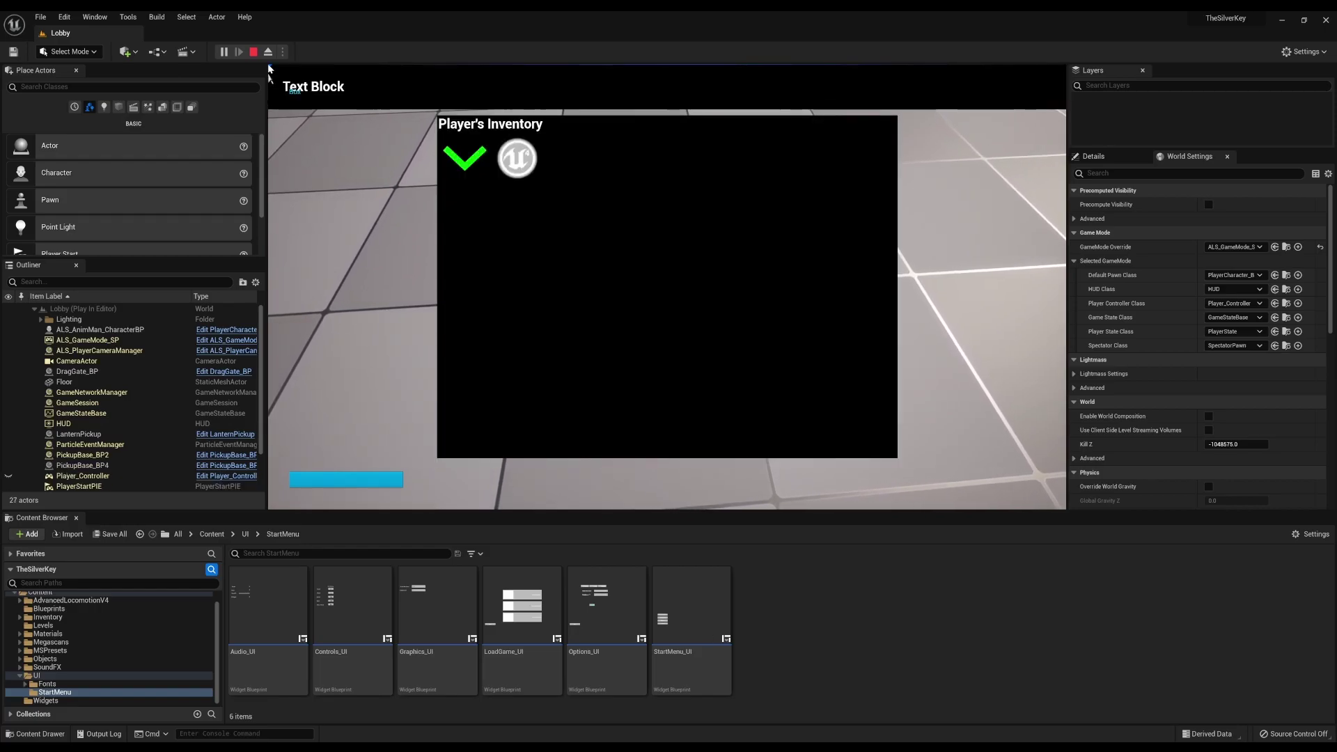
click(517, 162)
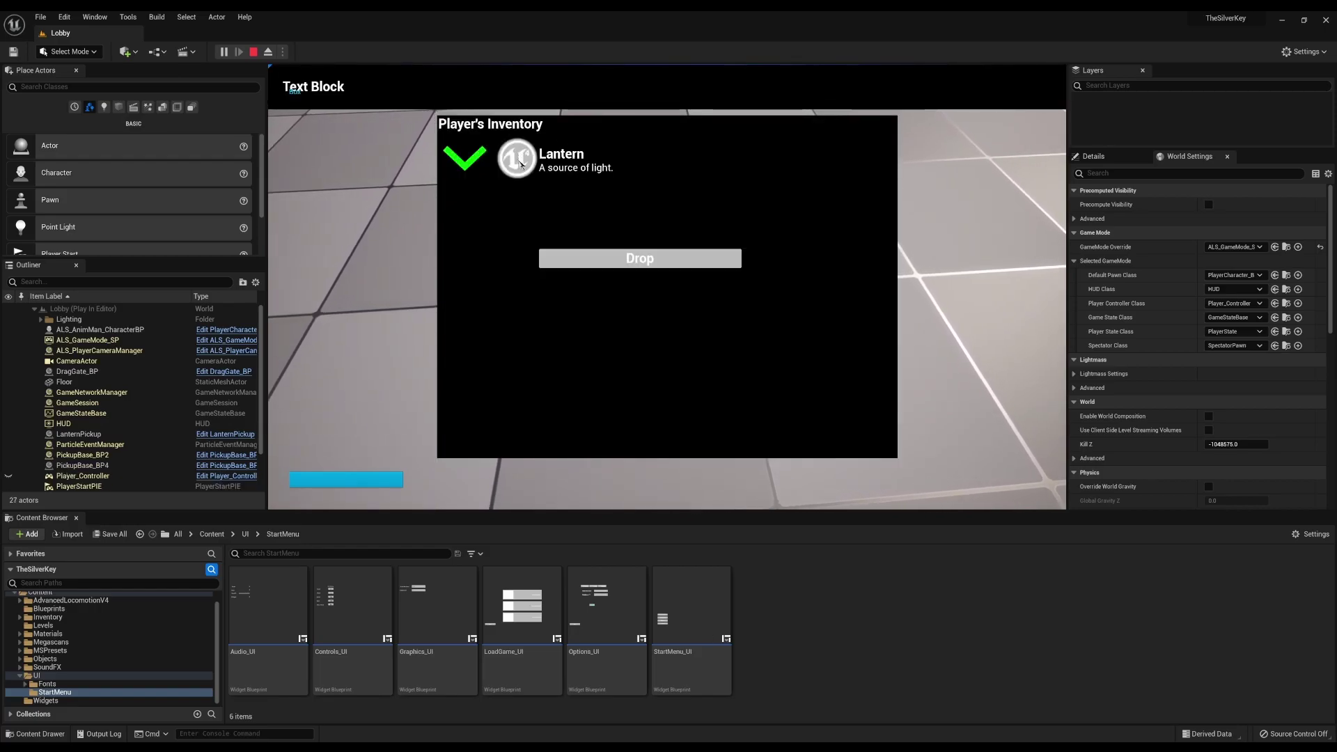
click(636, 259)
key(i)
key(a)
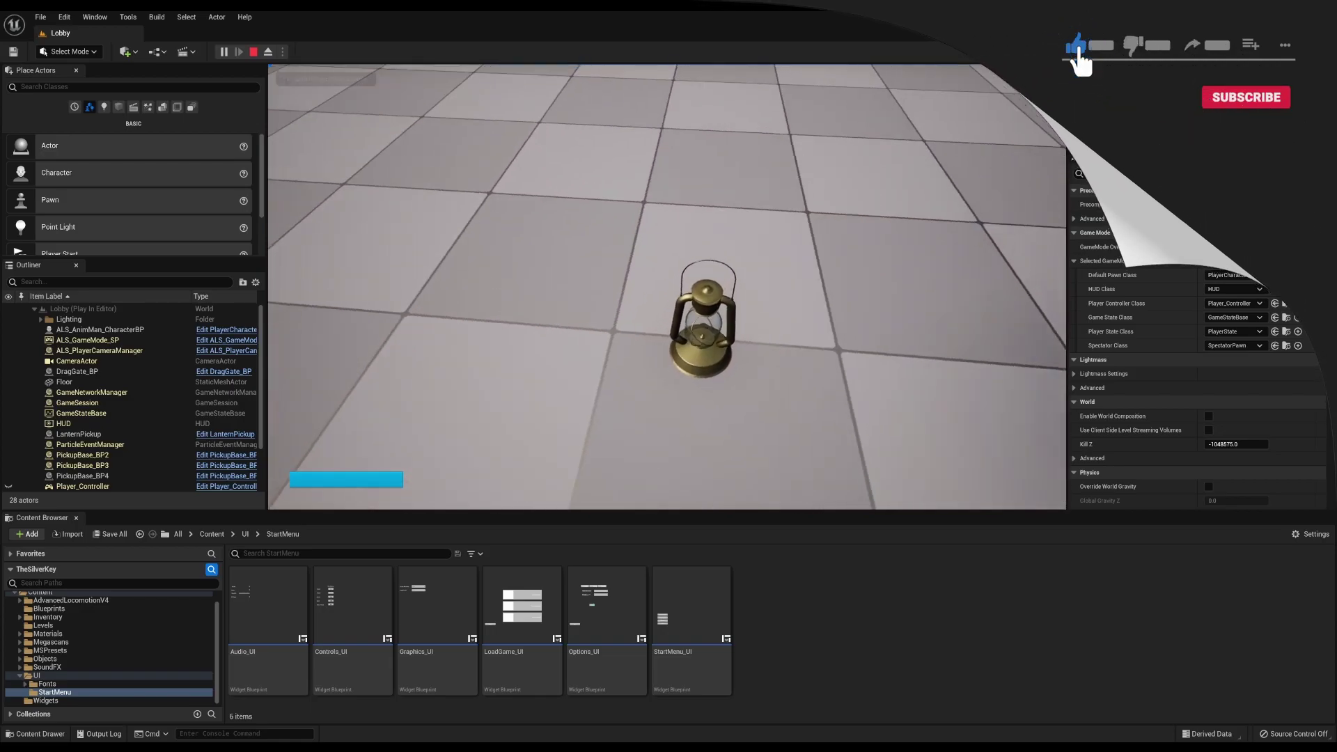
Walk away from the dropped lantern past the purple box and end the playtest
key(w)
key(s)
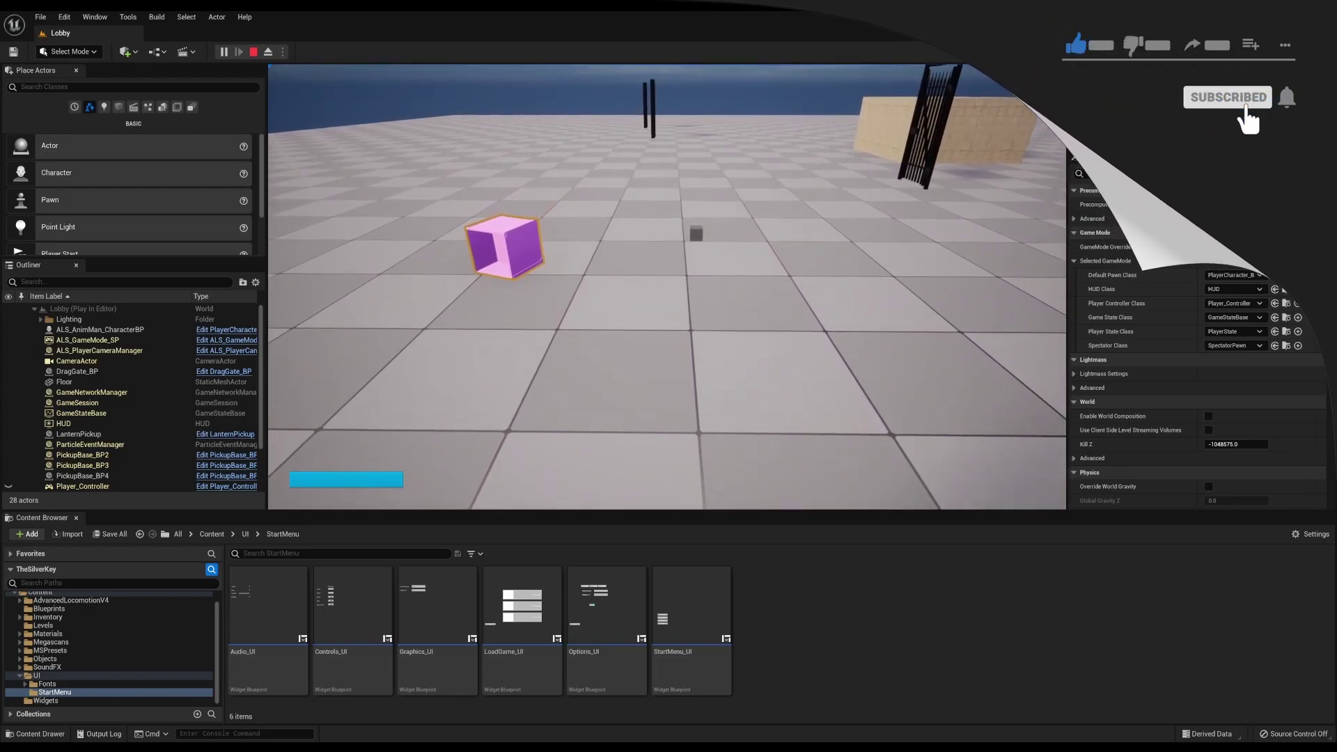
key(i)
key(Escape)
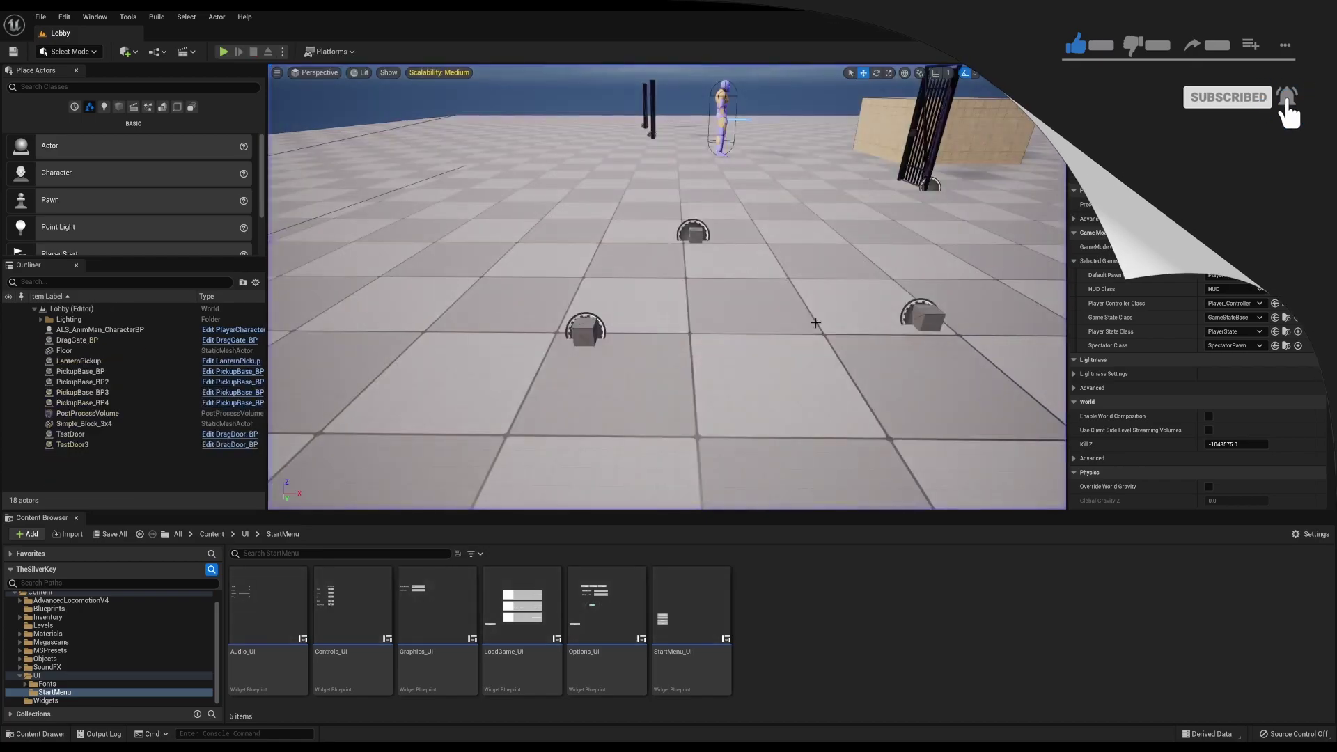
Open PickupBase_BP from the Blueprints folder, review its Pickup Item function and close the blueprint
click(64, 608)
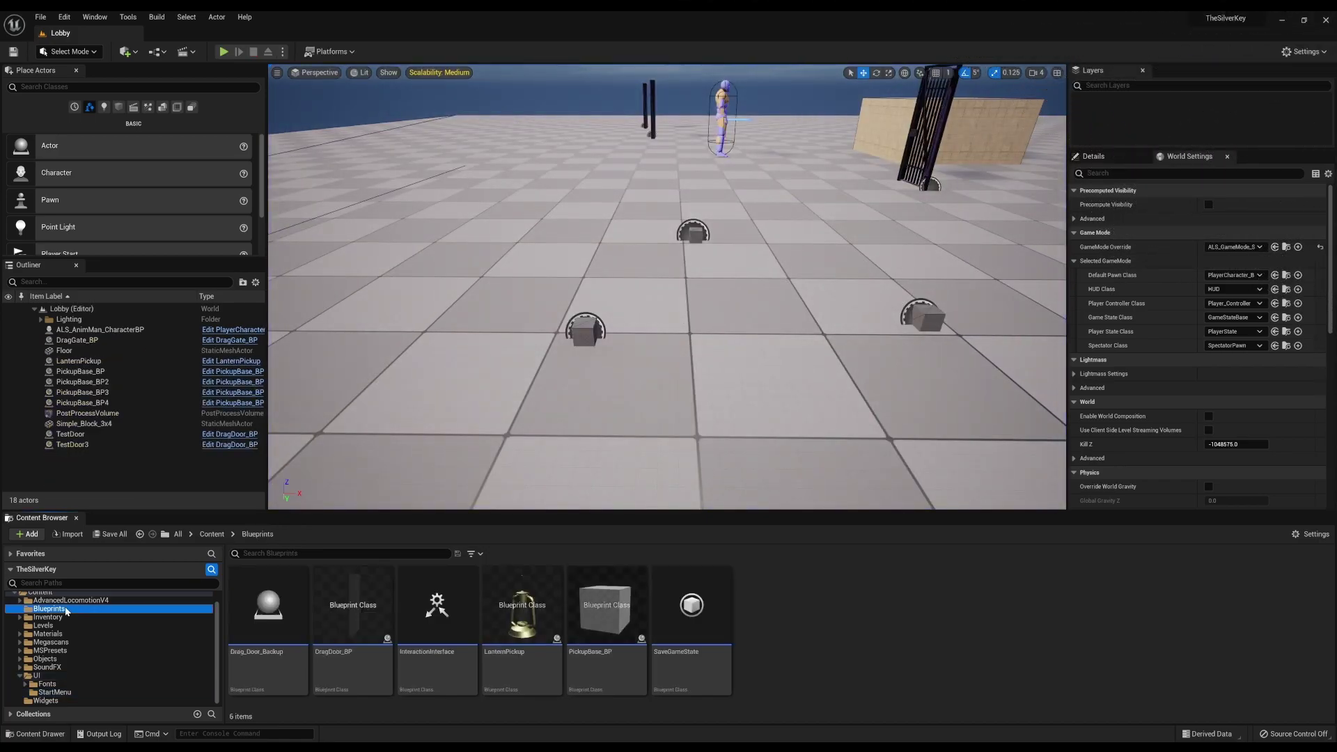
click(603, 624)
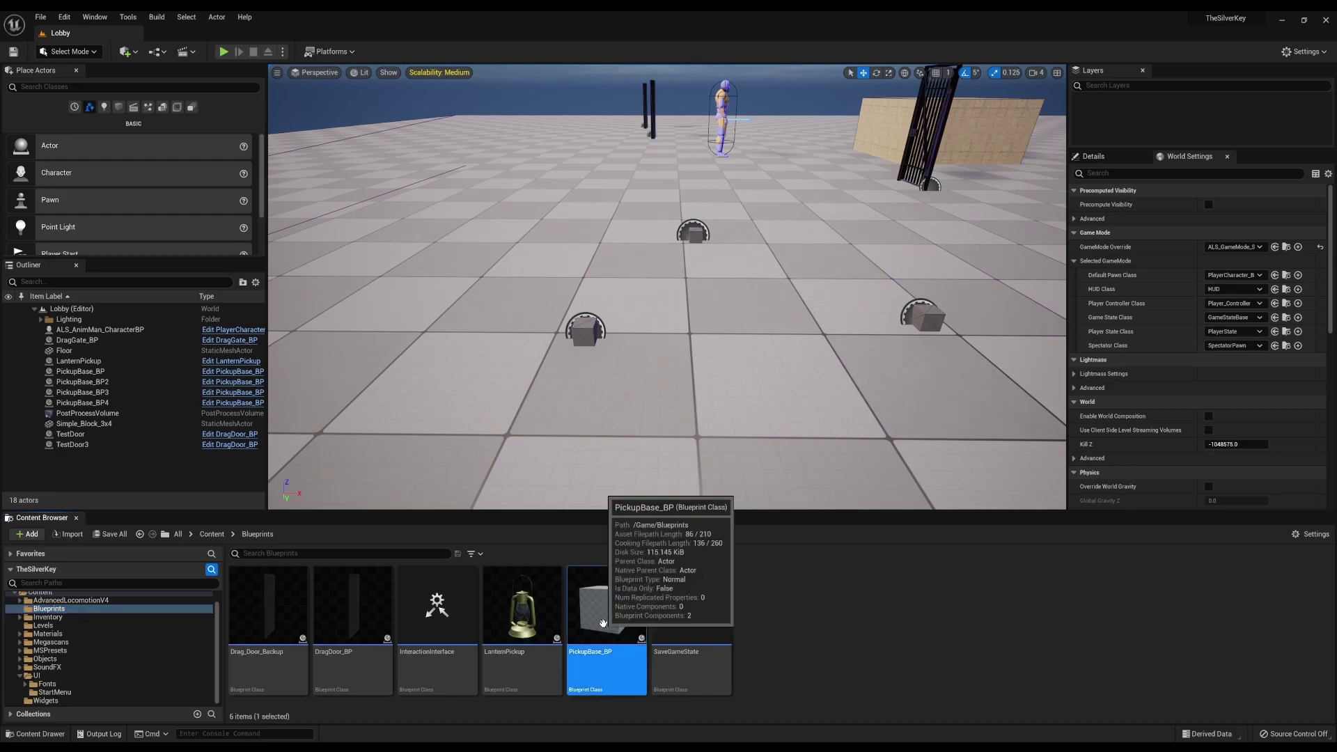
double_click(613, 565)
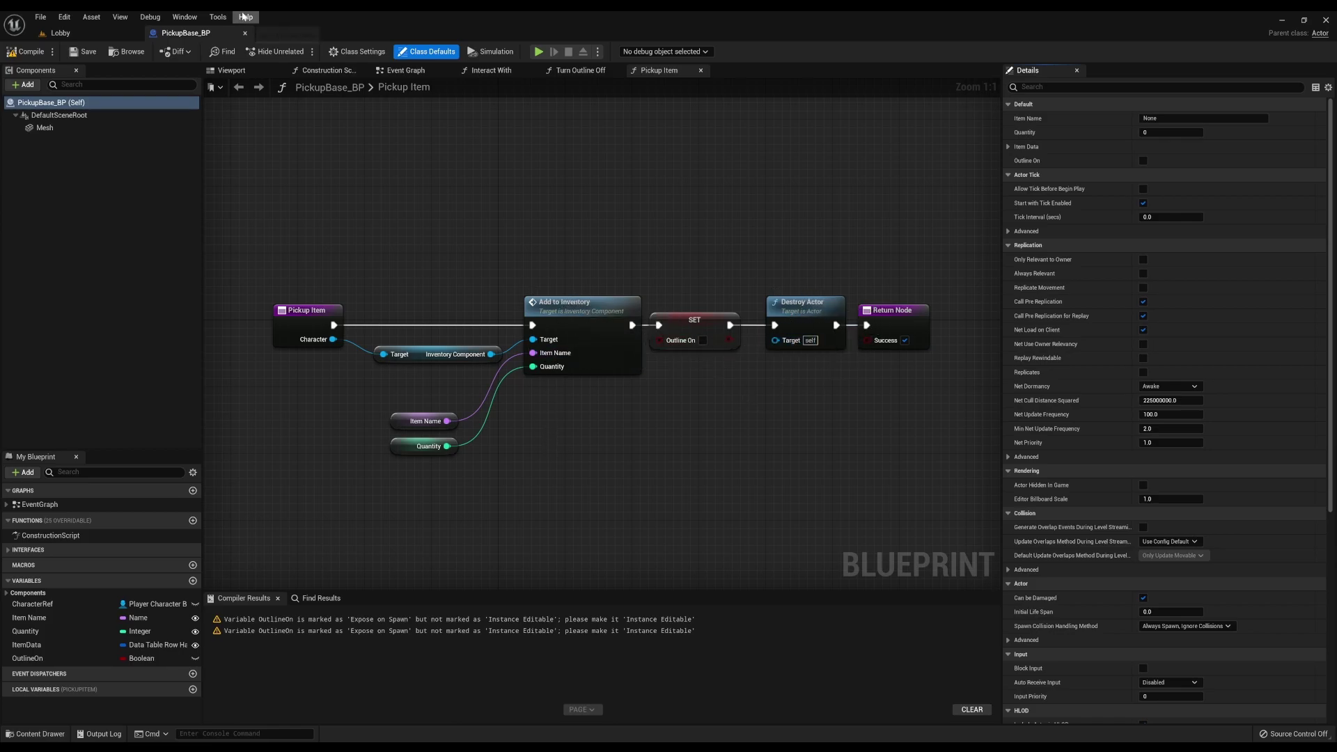
click(245, 33)
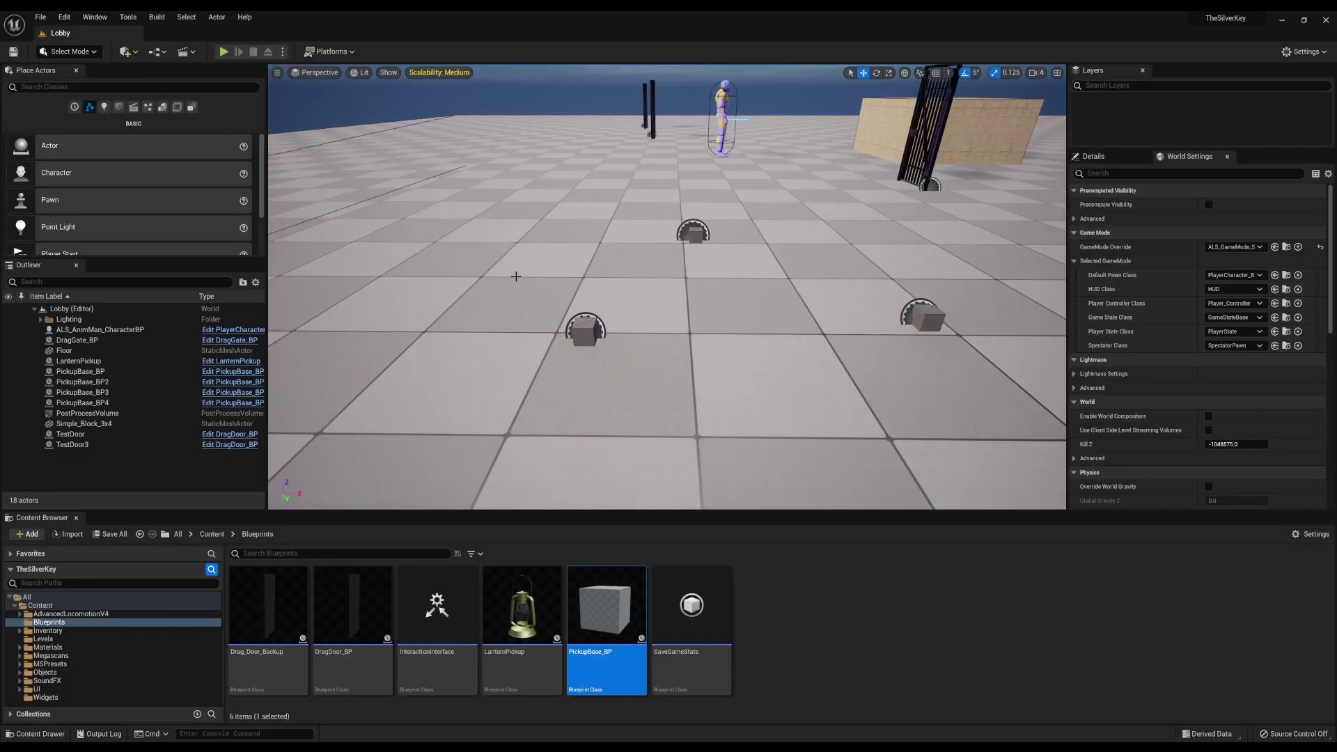
Select the PickupBase_BP2 actor in the Lobby level and expand its Item Data settings
right_drag(516, 277, 571, 316)
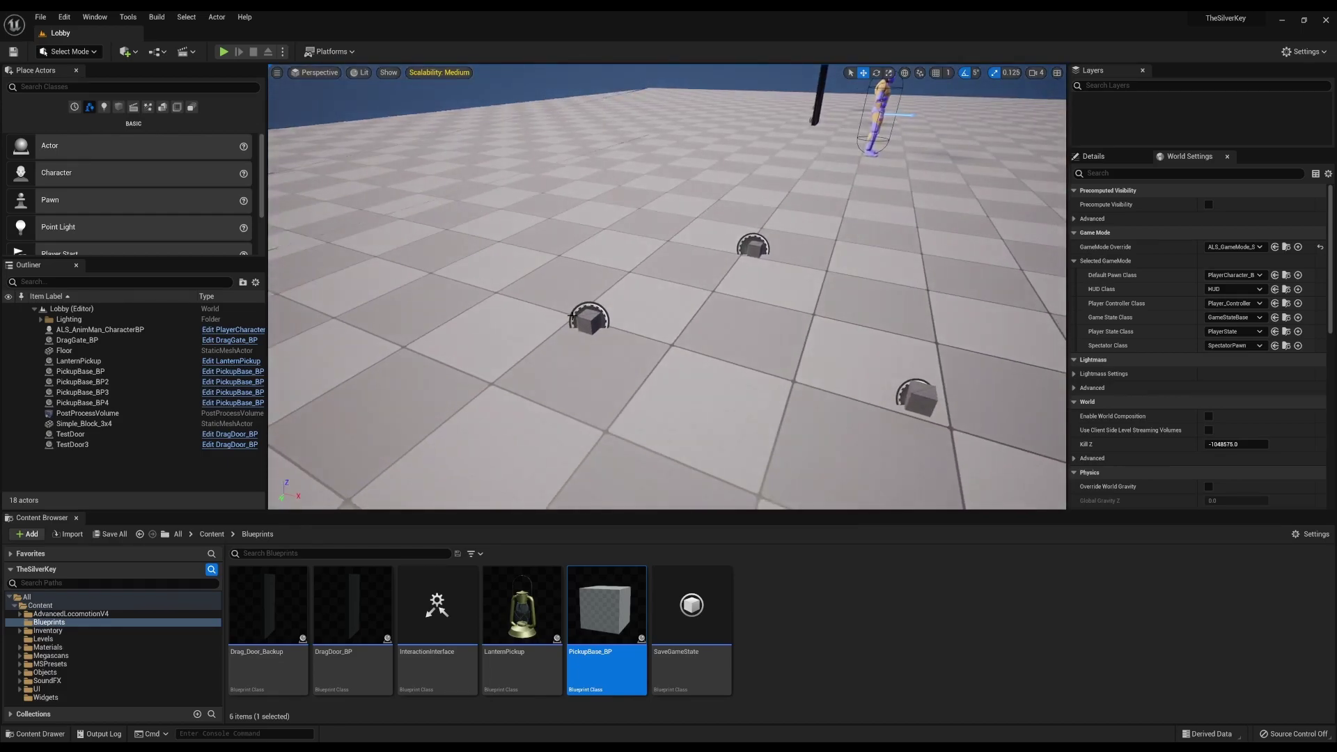
click(591, 322)
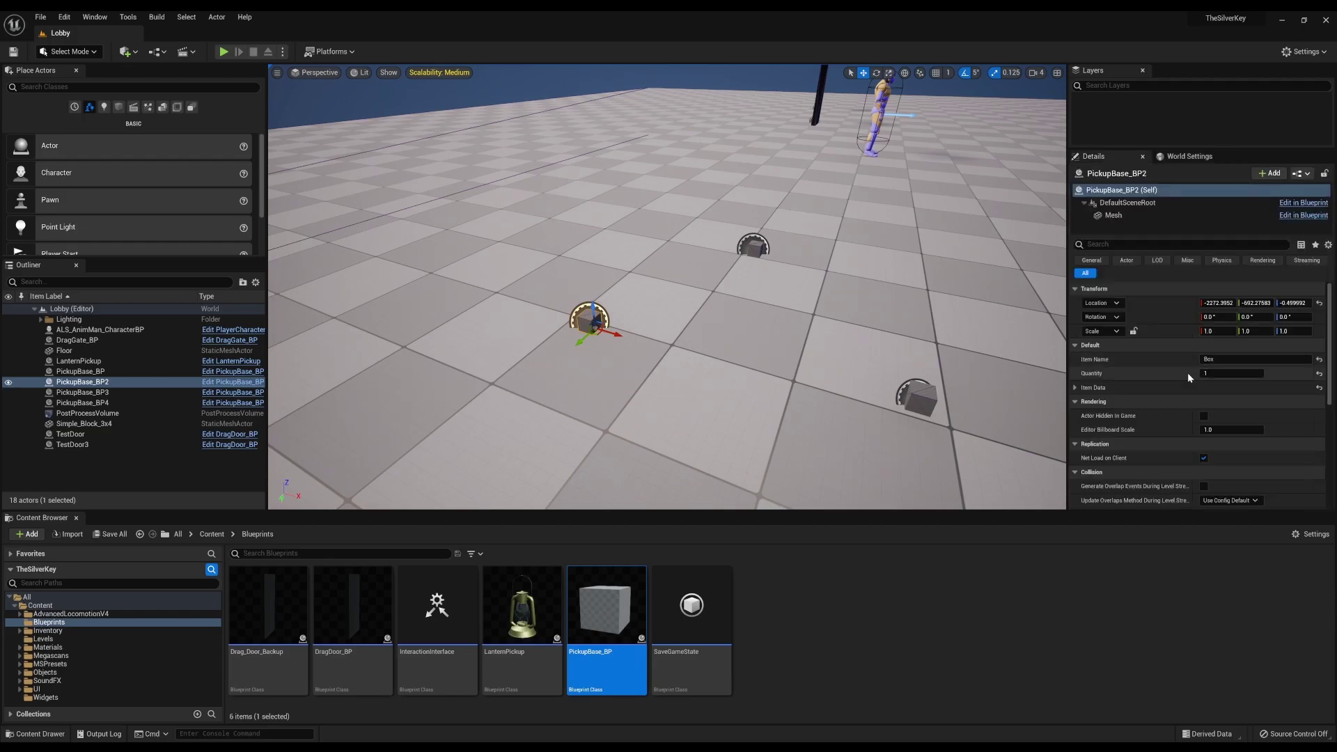
click(1074, 388)
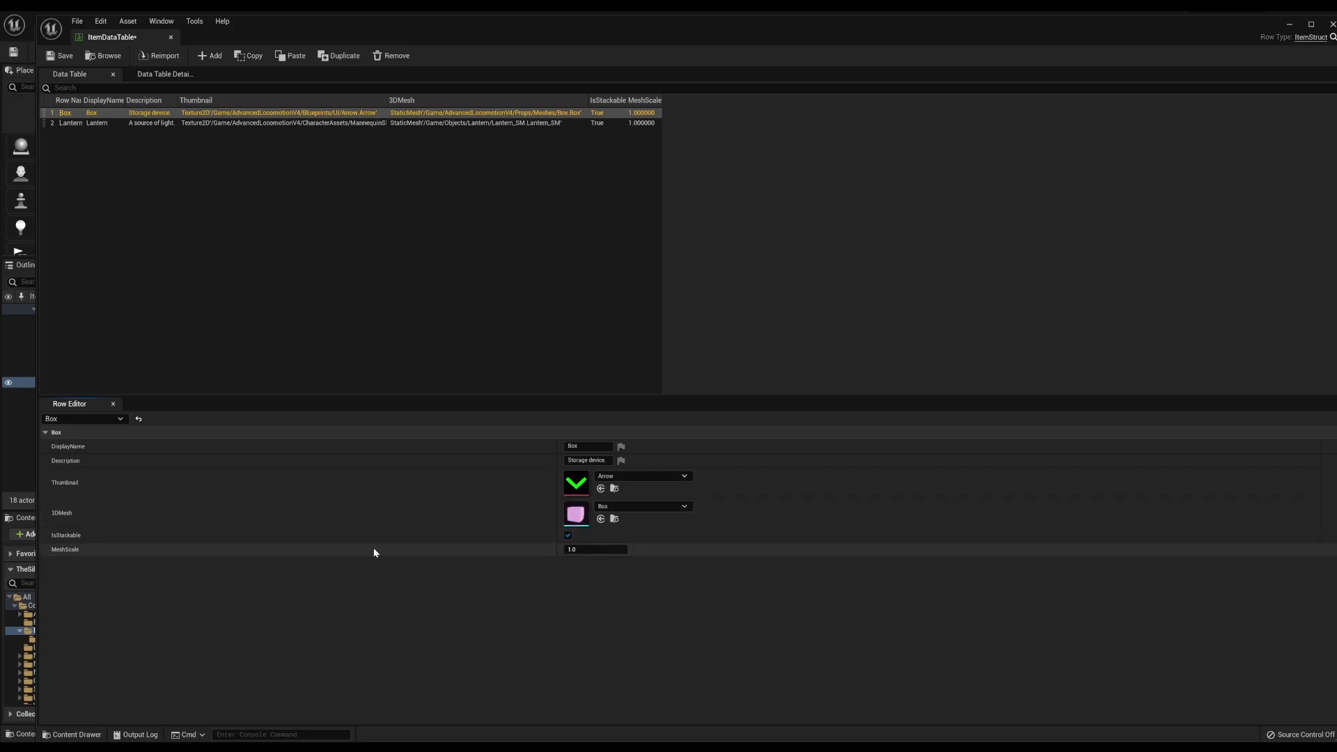
Review the Lantern row in ItemDataTable, then save and close the table
click(90, 125)
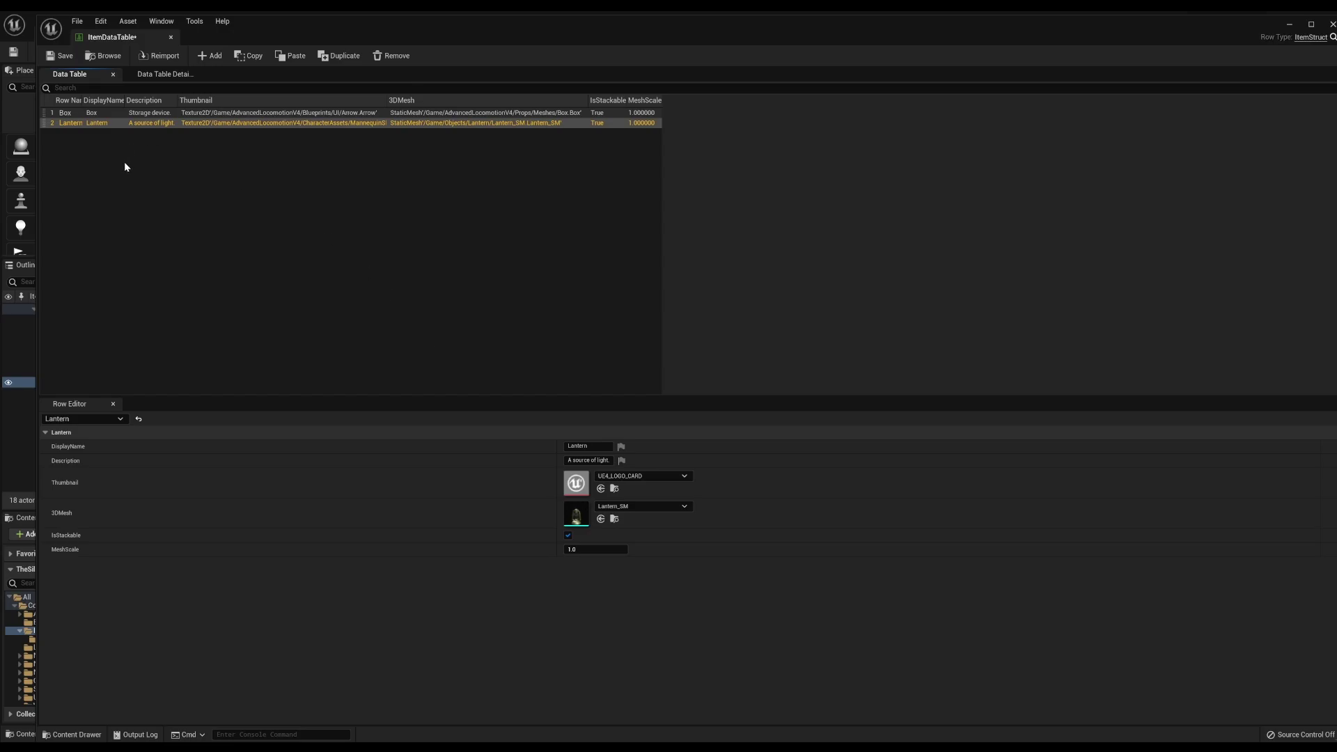
click(60, 55)
click(1333, 25)
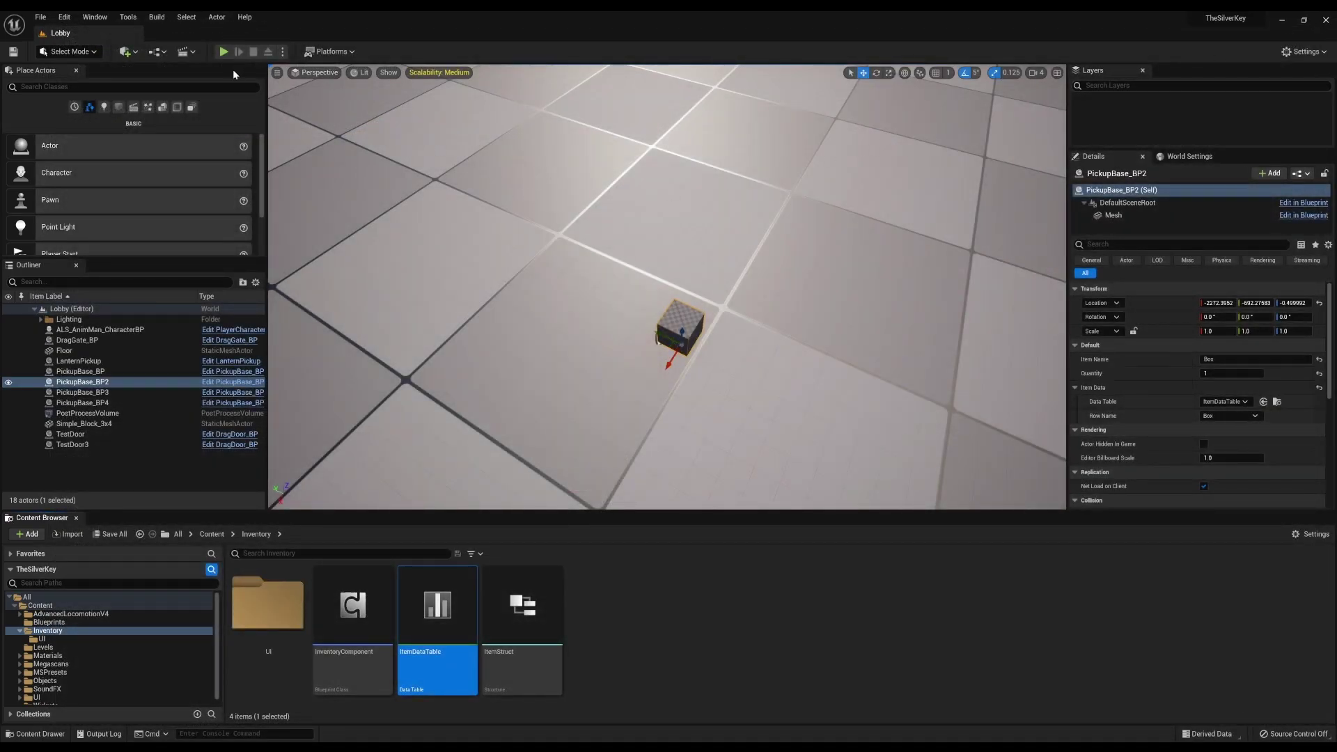
Playtest the Lobby level by picking up the hand-held lantern, checking the player's inventory and ending the session
click(224, 52)
key(w)
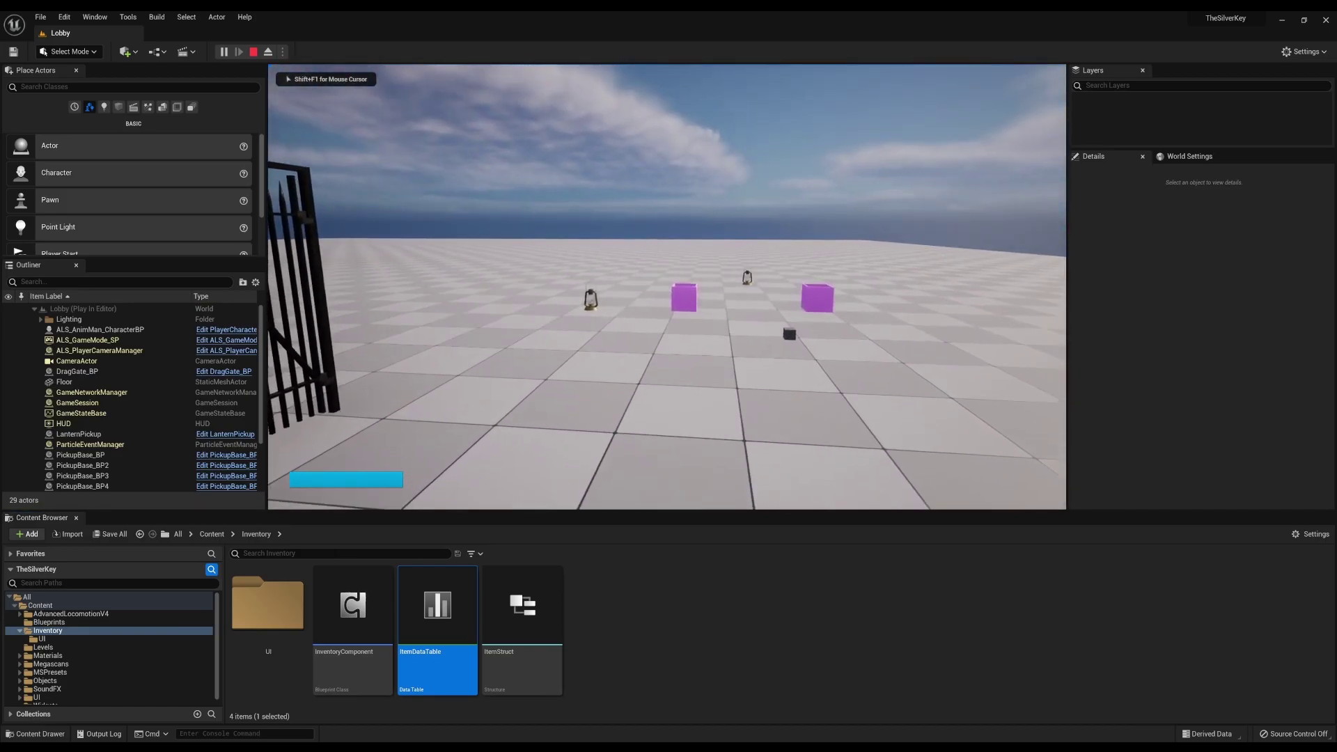
key(w)
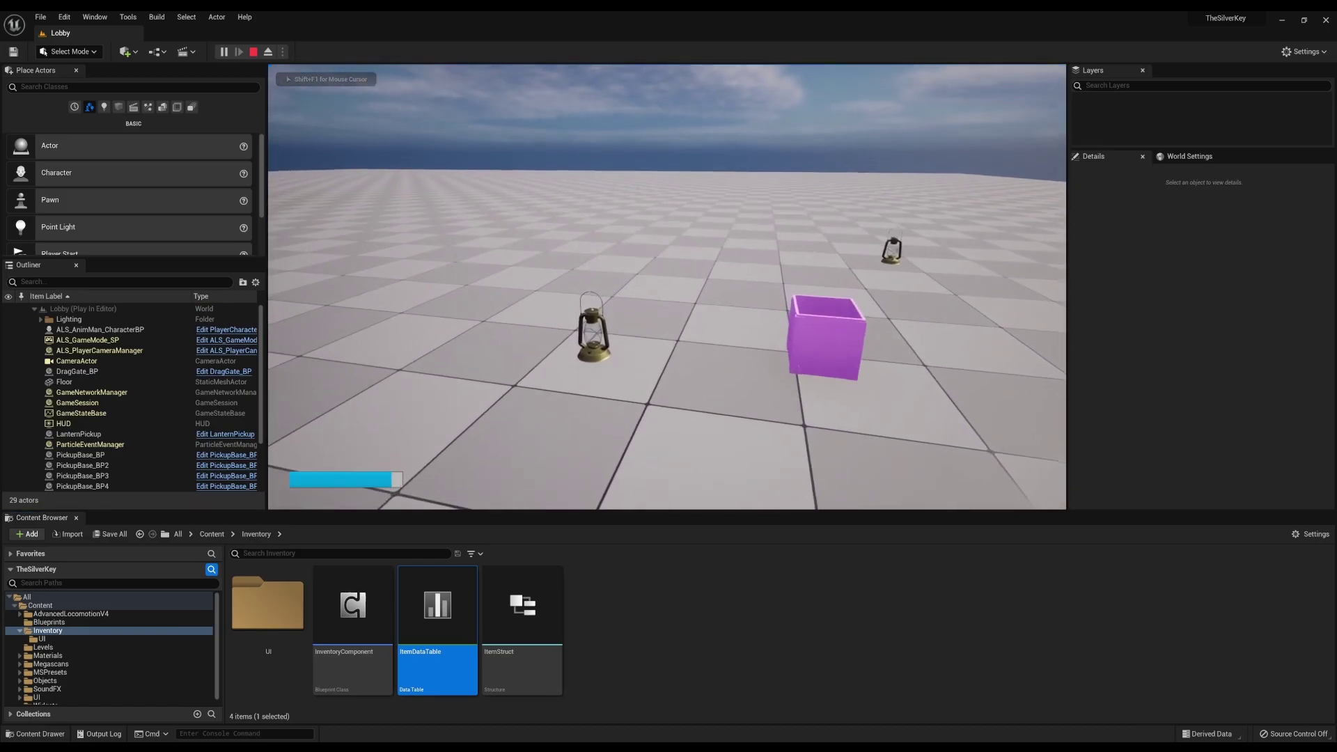
key(w)
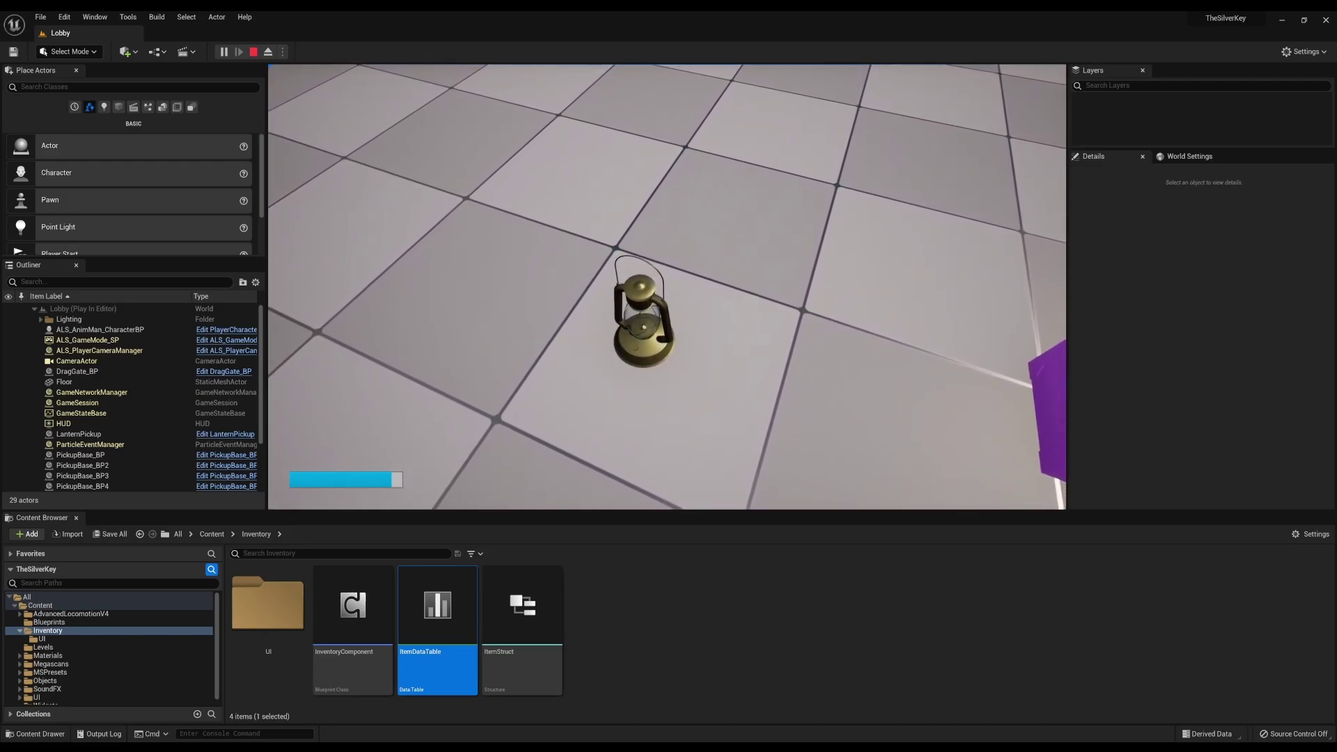
key(e)
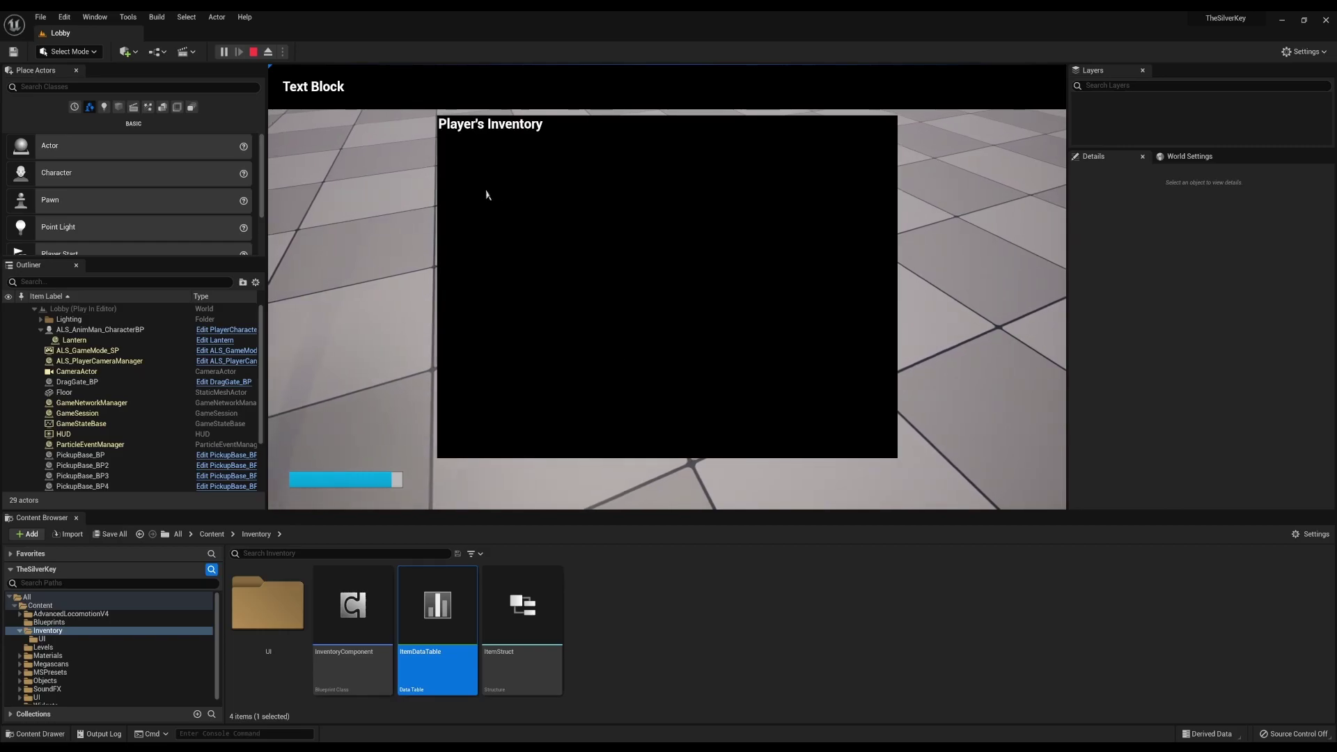
key(Tab)
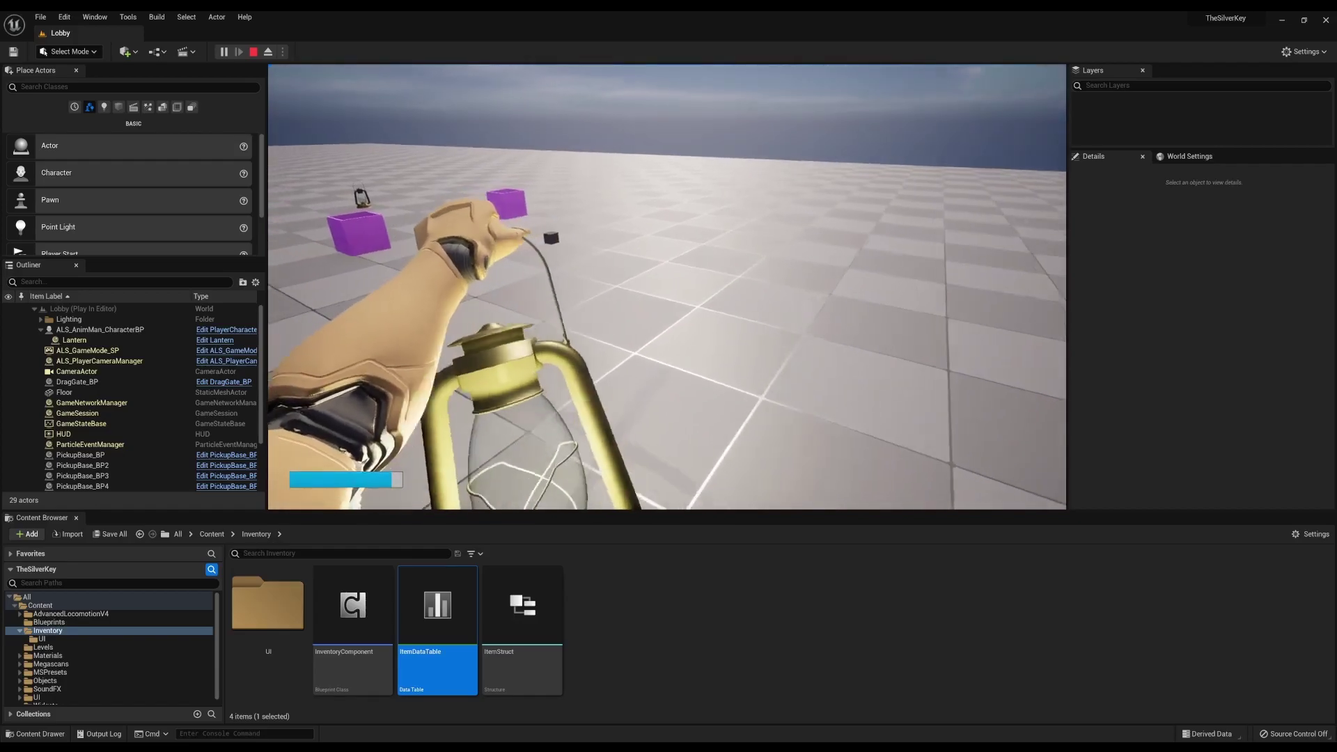
key(Escape)
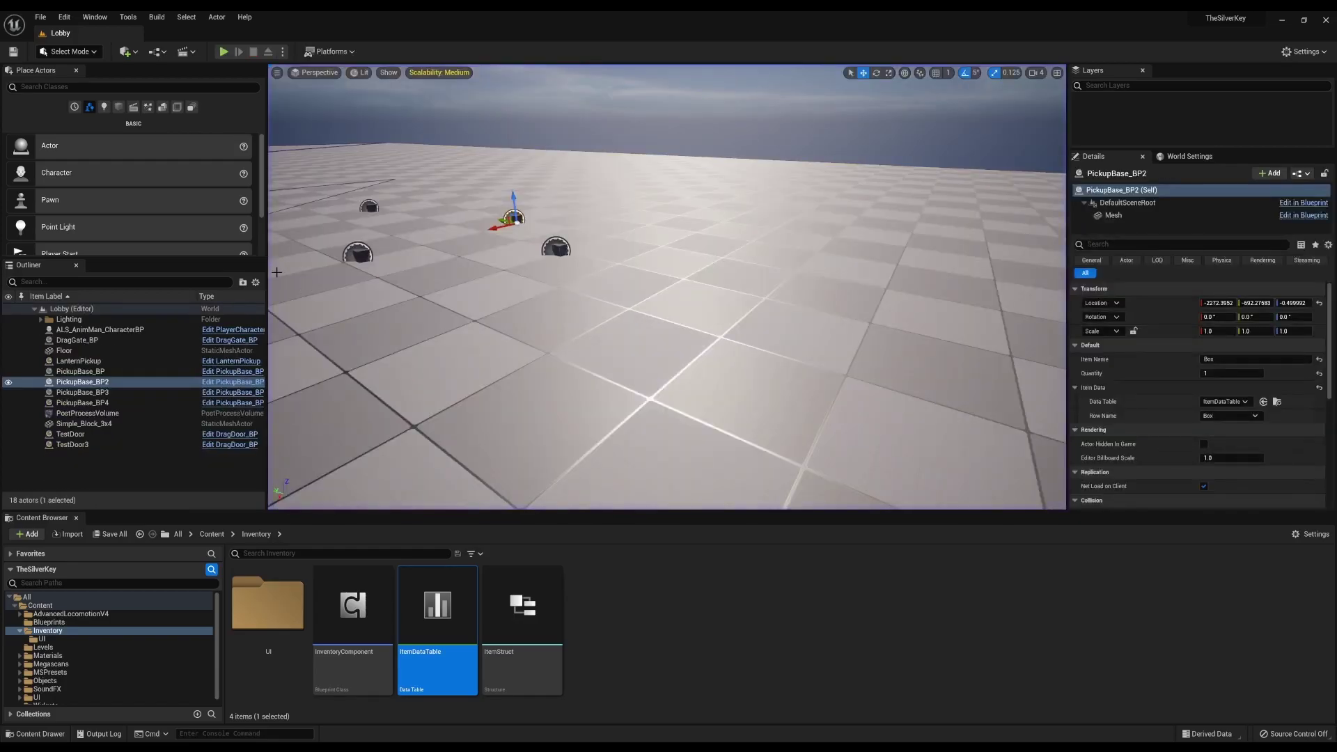
Open the StartMenu_UI widget from the UI folder's StartMenu subfolder, review its button layout and close it
click(18, 632)
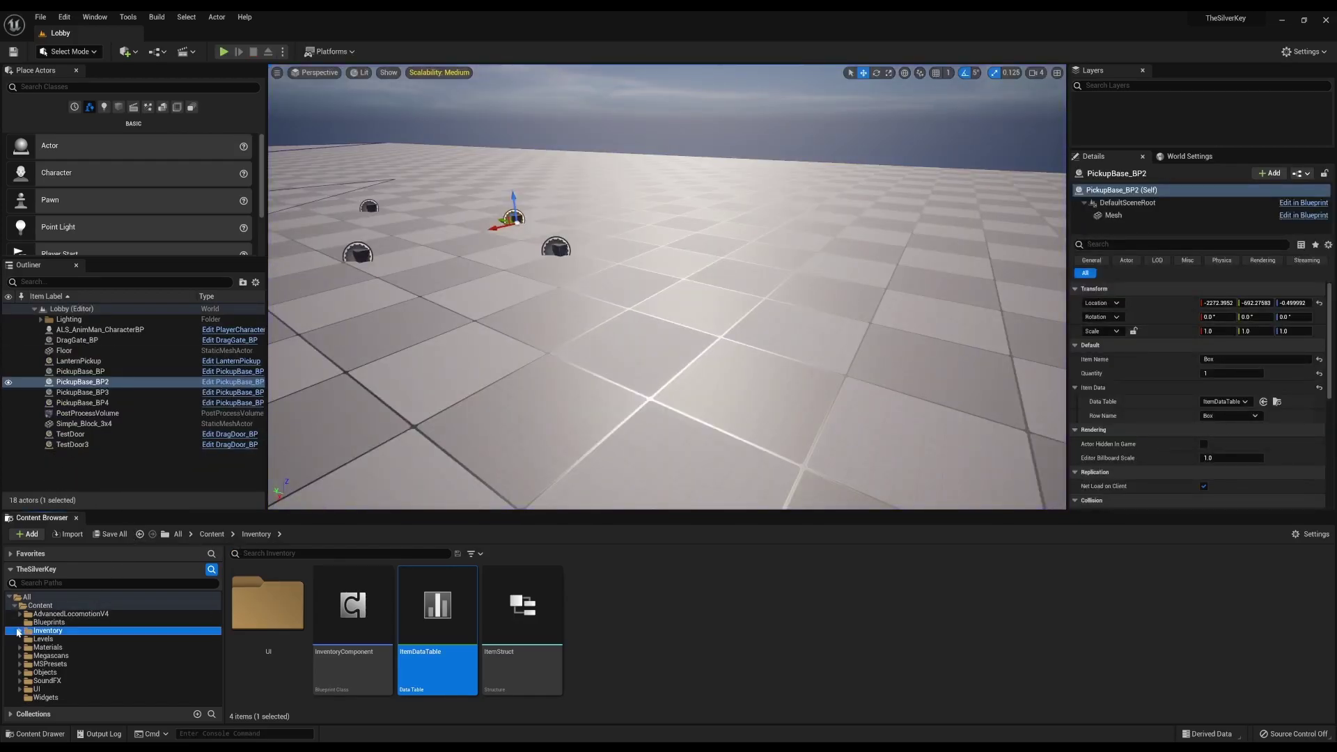
click(38, 690)
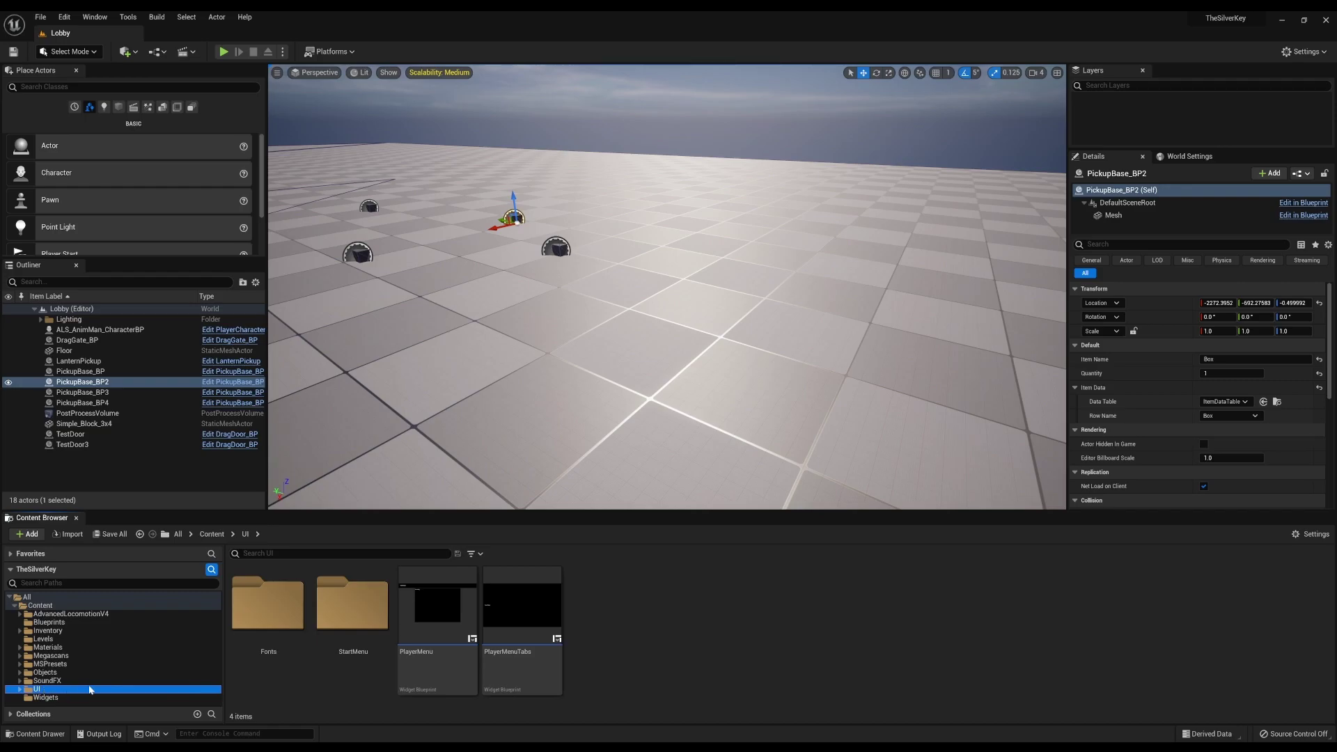
double_click(351, 605)
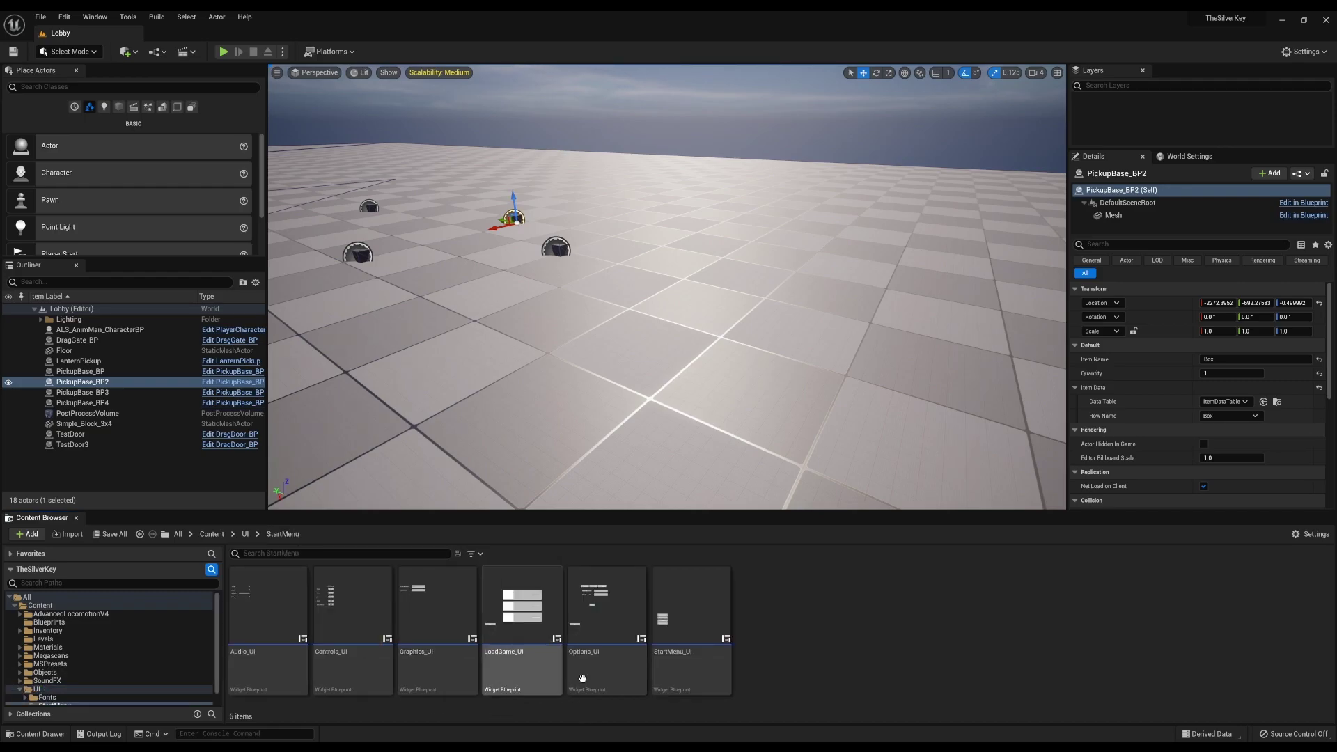
double_click(677, 613)
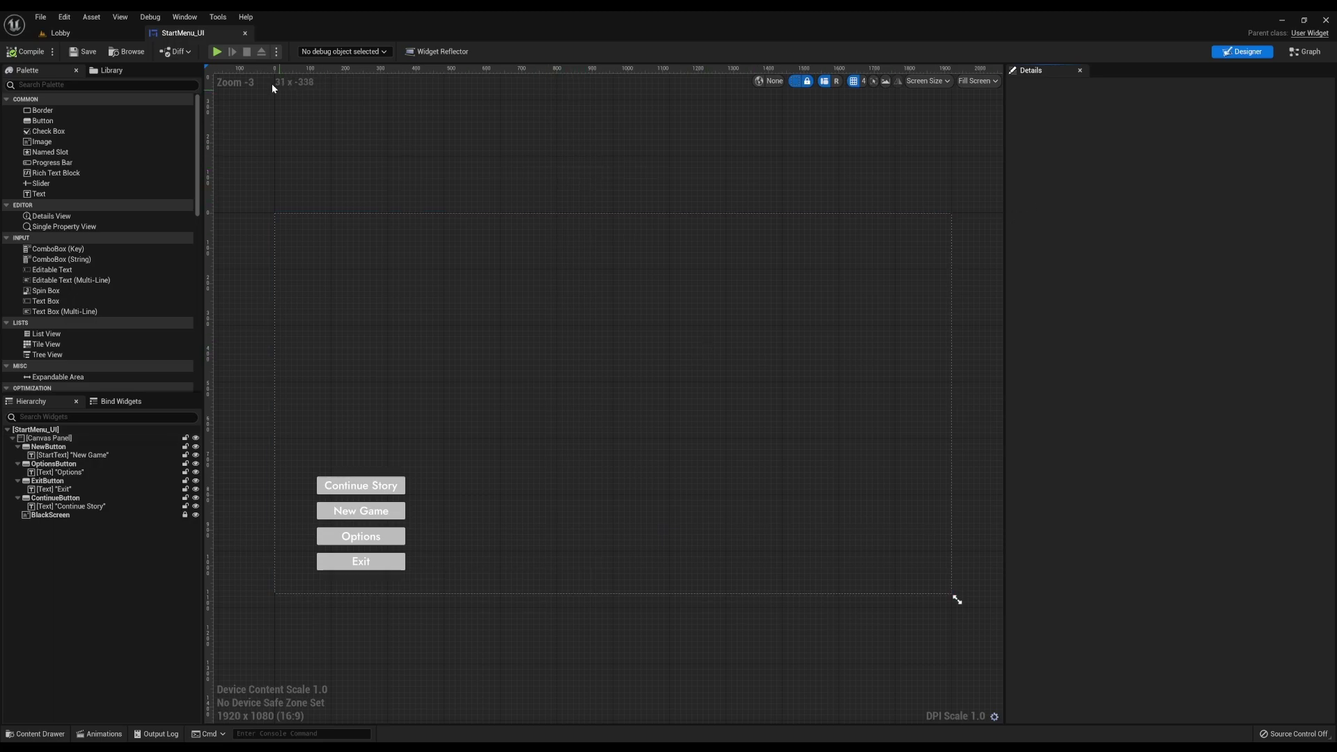
click(245, 35)
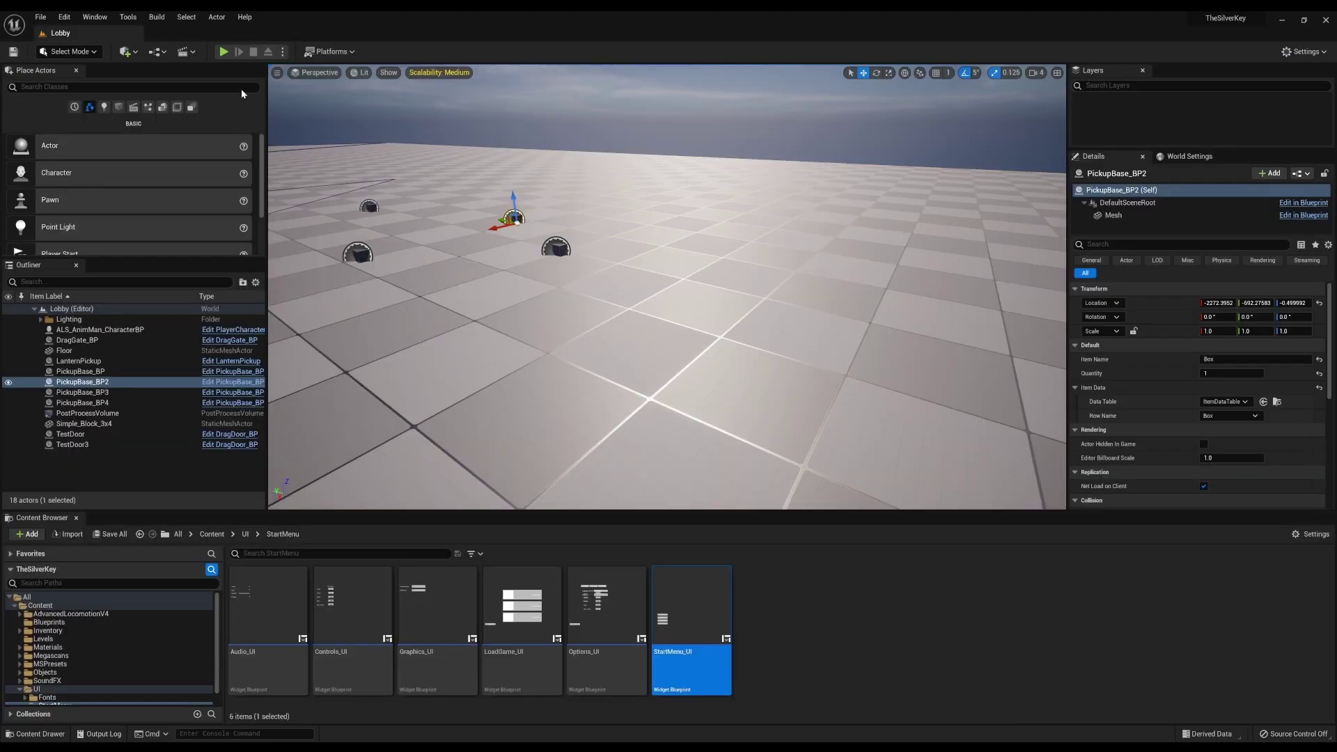
Open StartMenu_Level from the Levels folder and start playing it in the editor
click(43, 638)
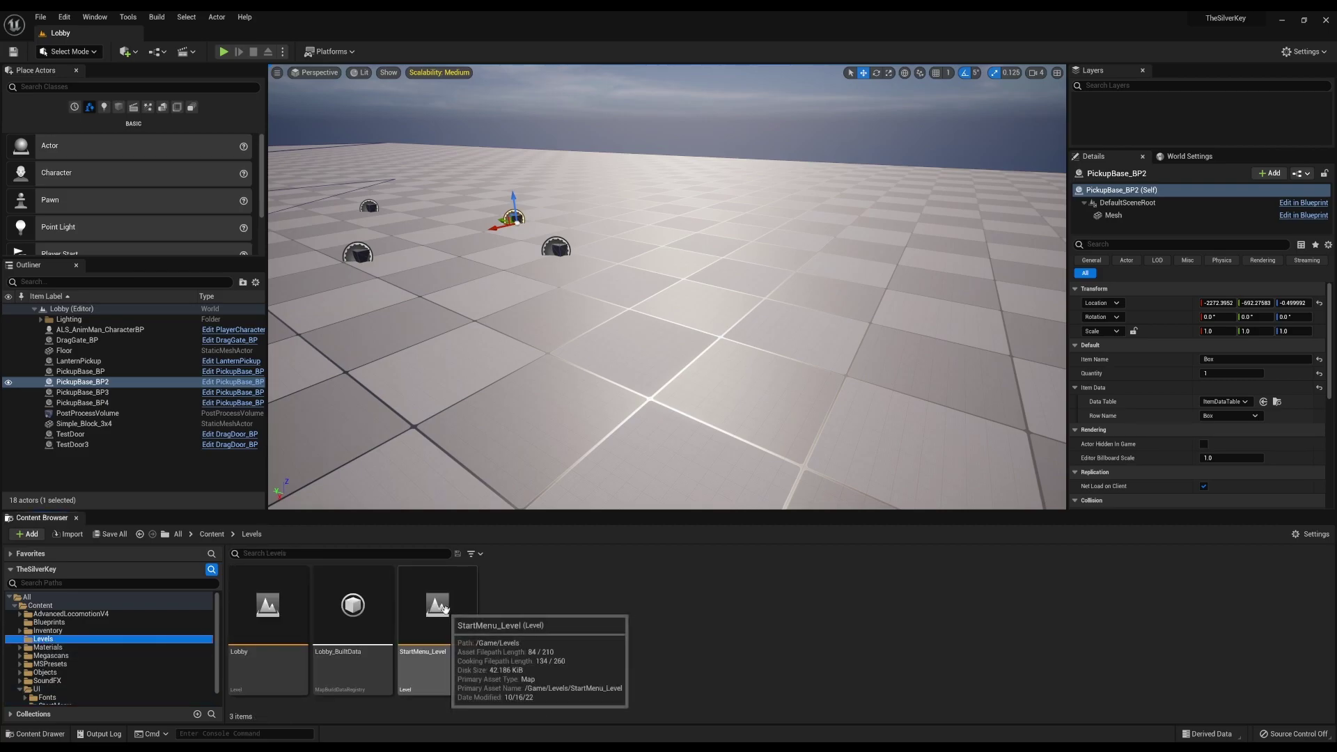
double_click(445, 609)
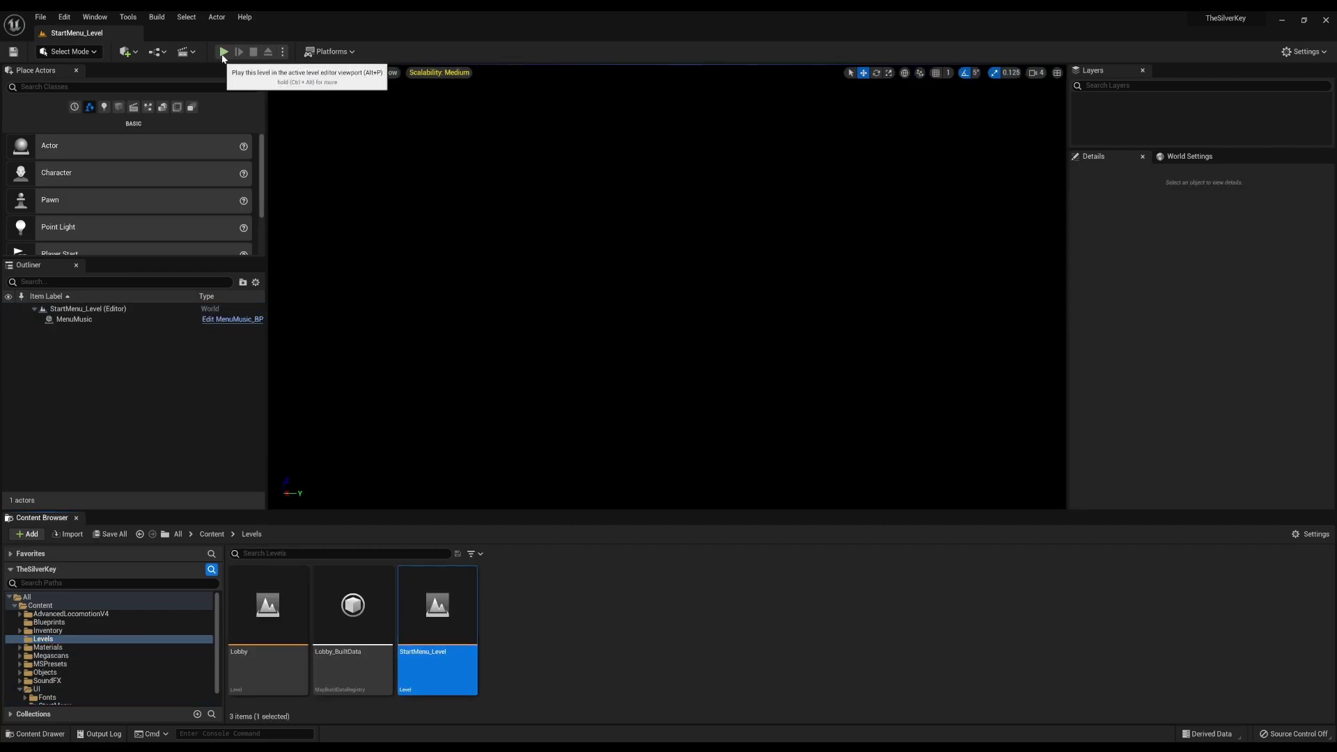
click(223, 51)
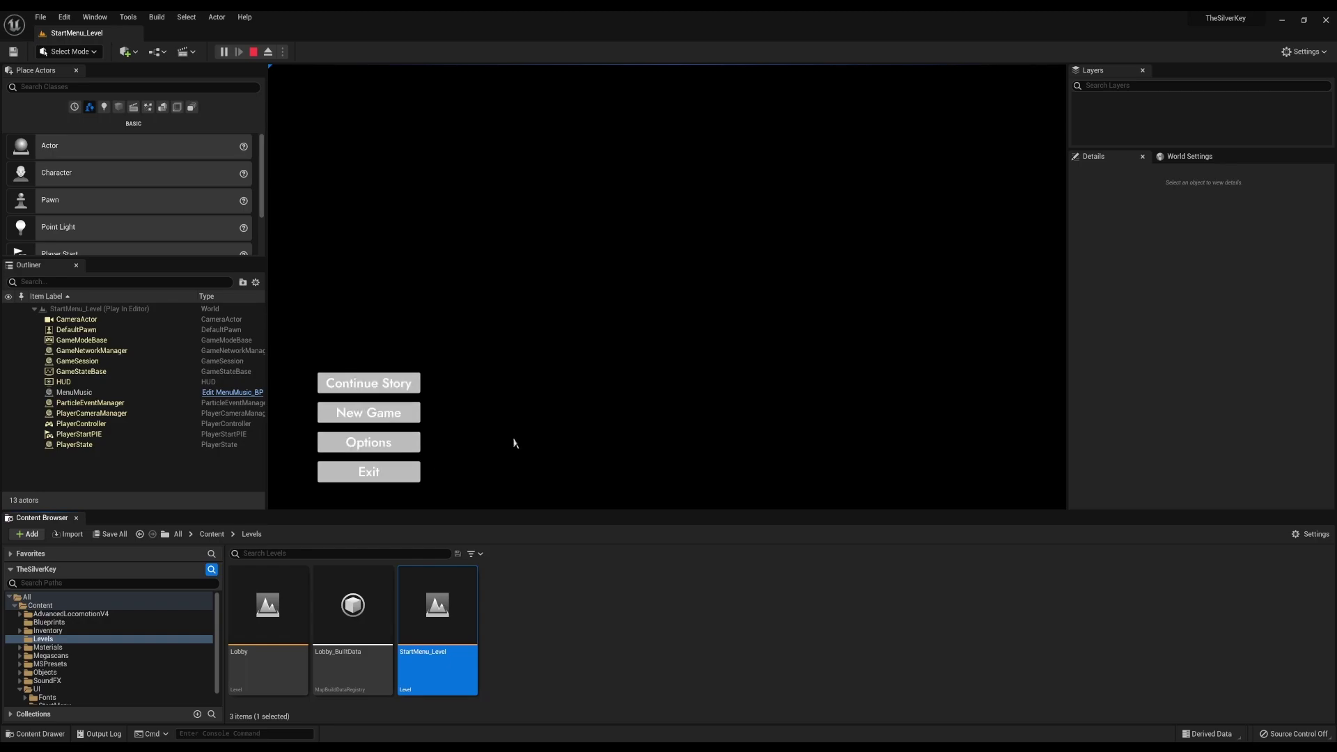
Browse the start menu's Graphics, Audio and Controls options and the Continue Story save slots, returning to the main menu
click(363, 452)
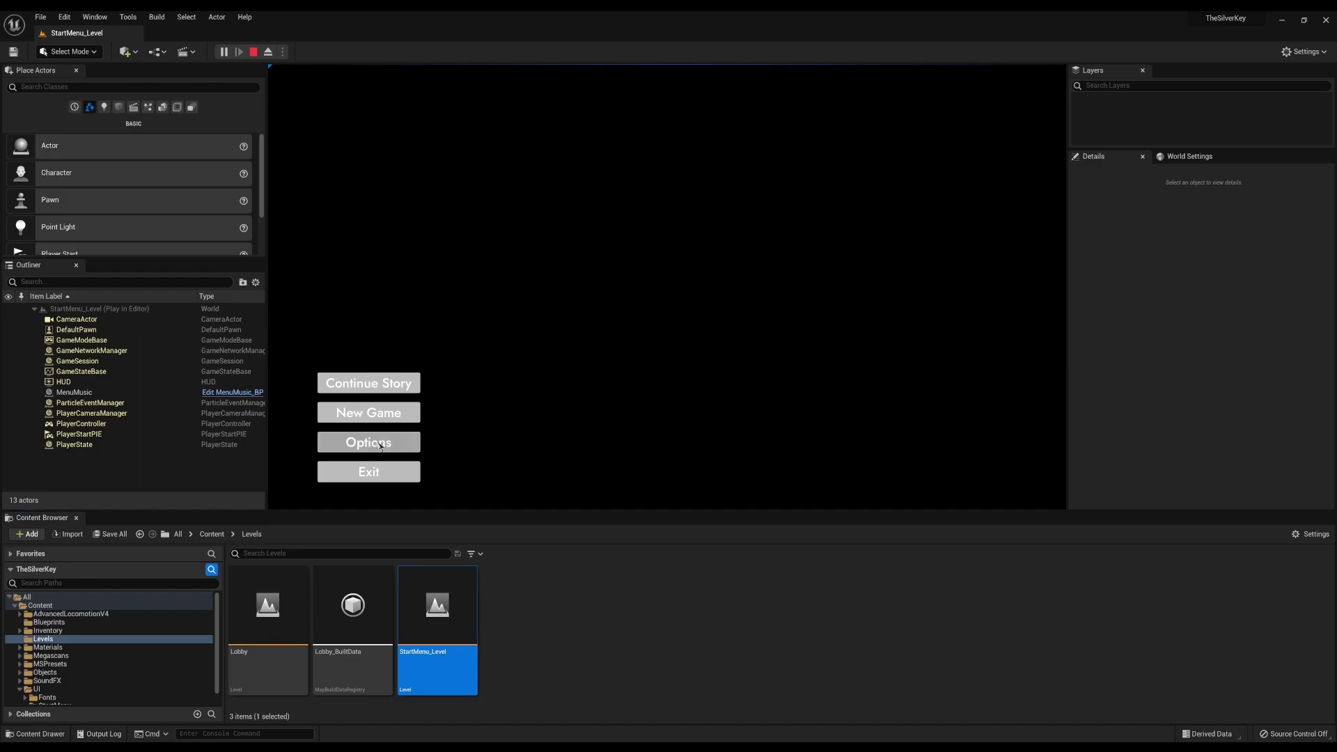
click(446, 98)
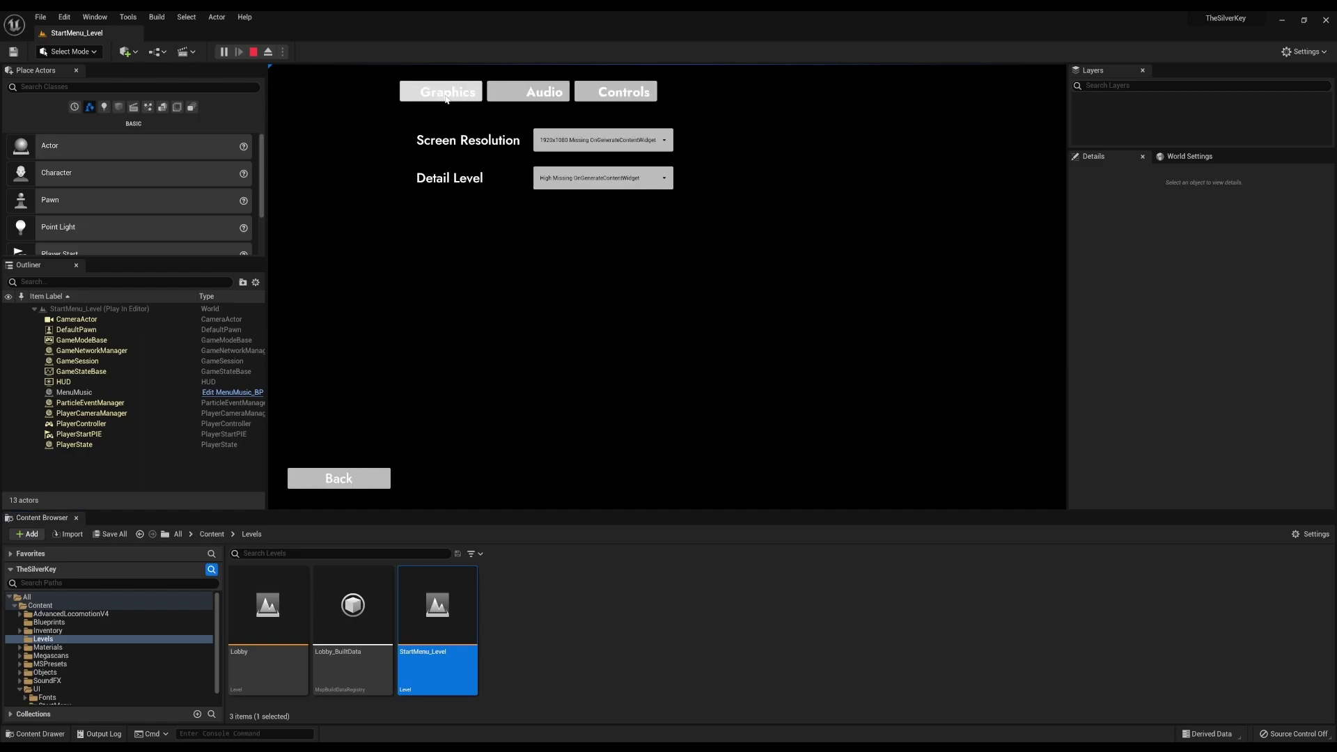
click(531, 92)
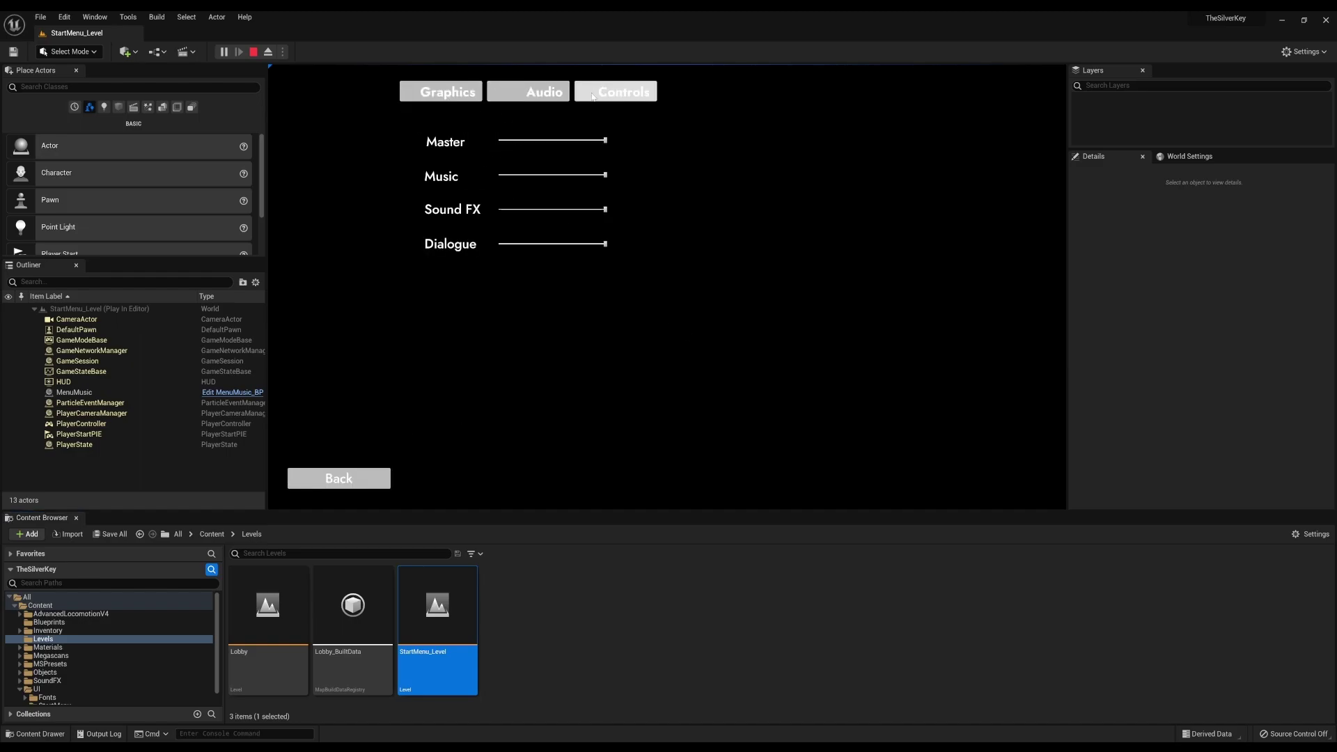
click(607, 93)
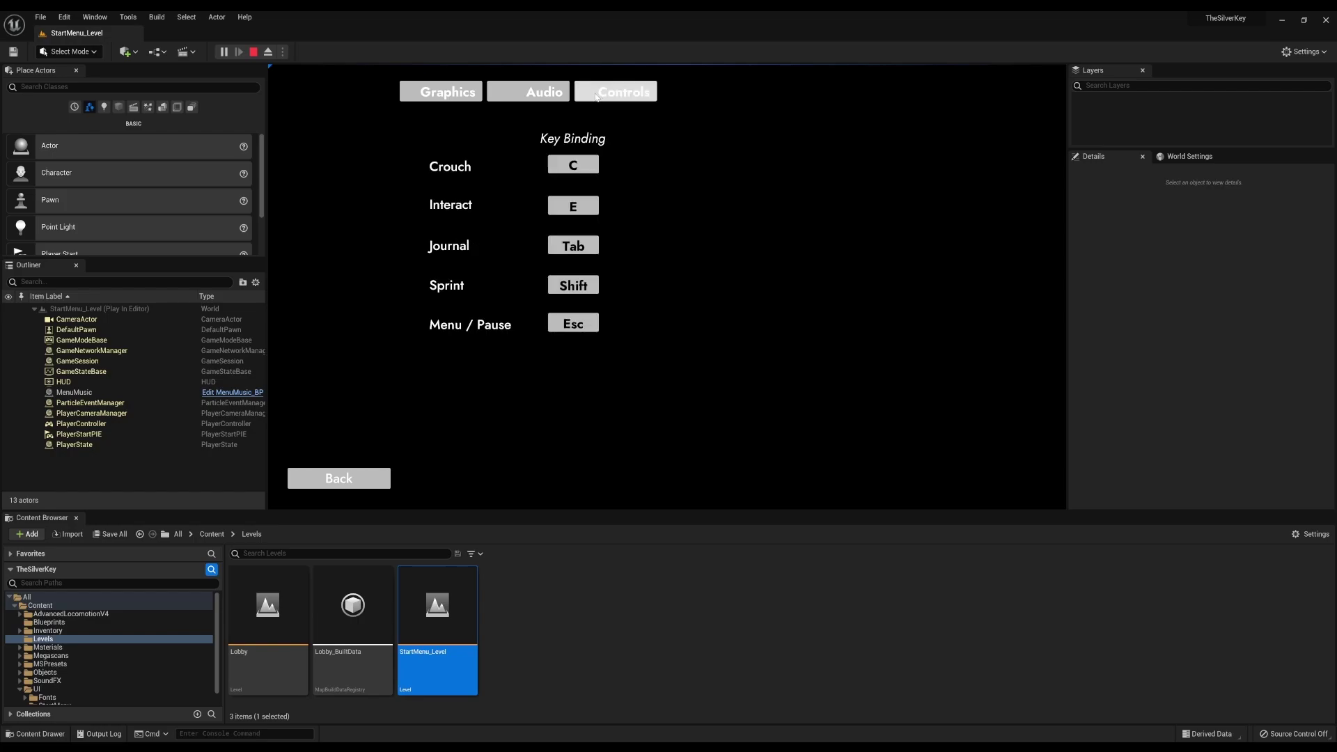
click(520, 96)
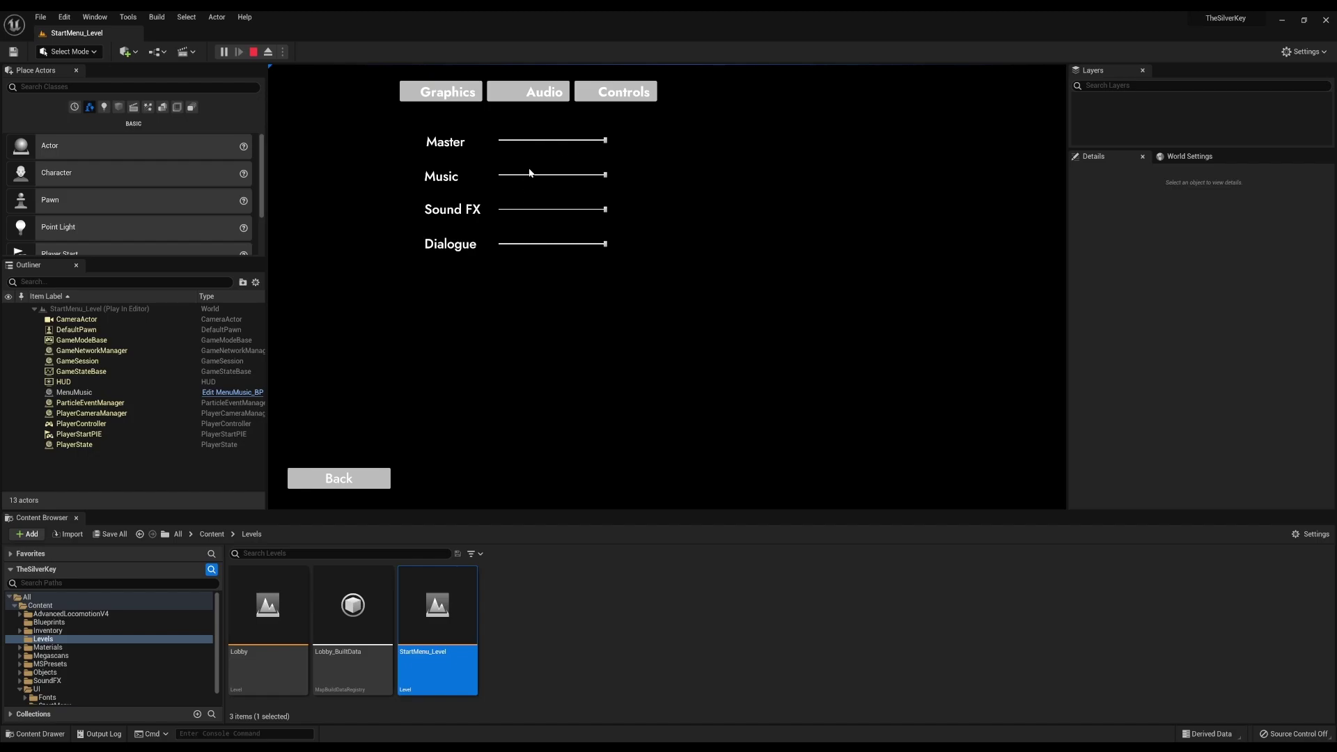
click(367, 477)
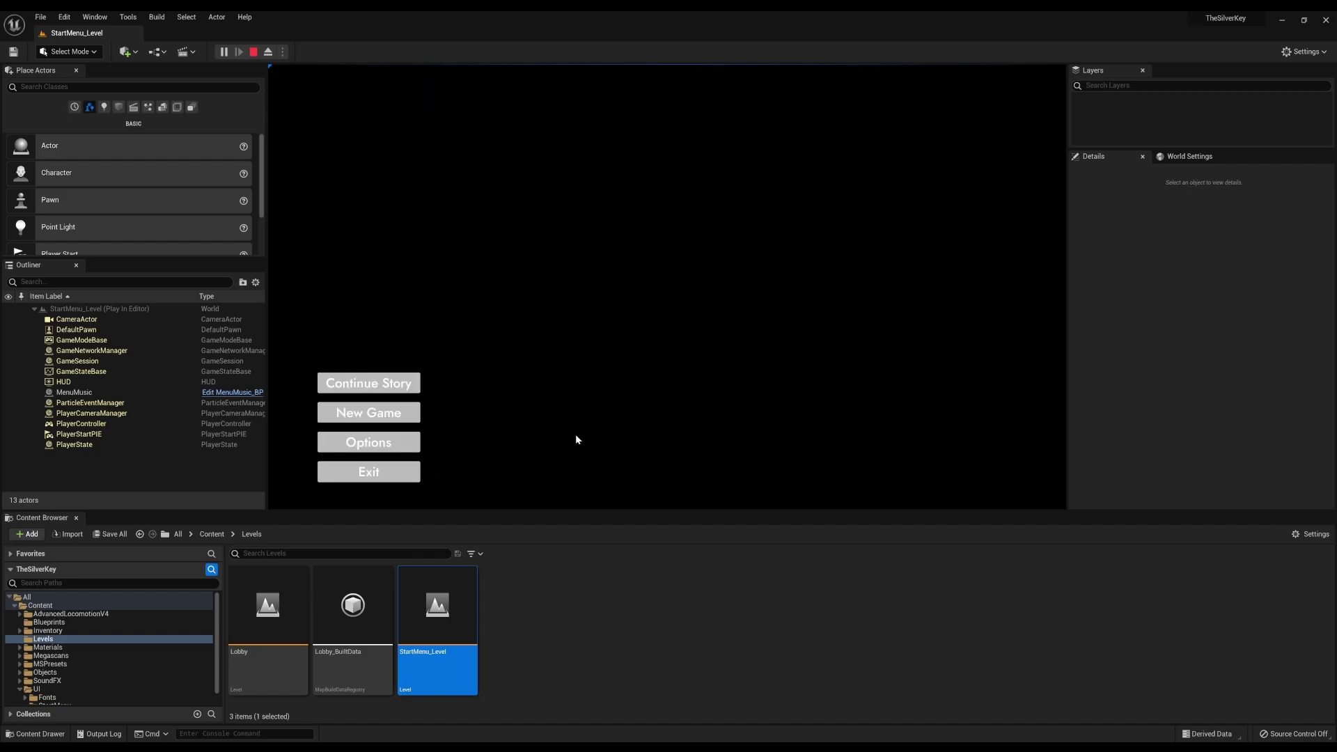
click(376, 388)
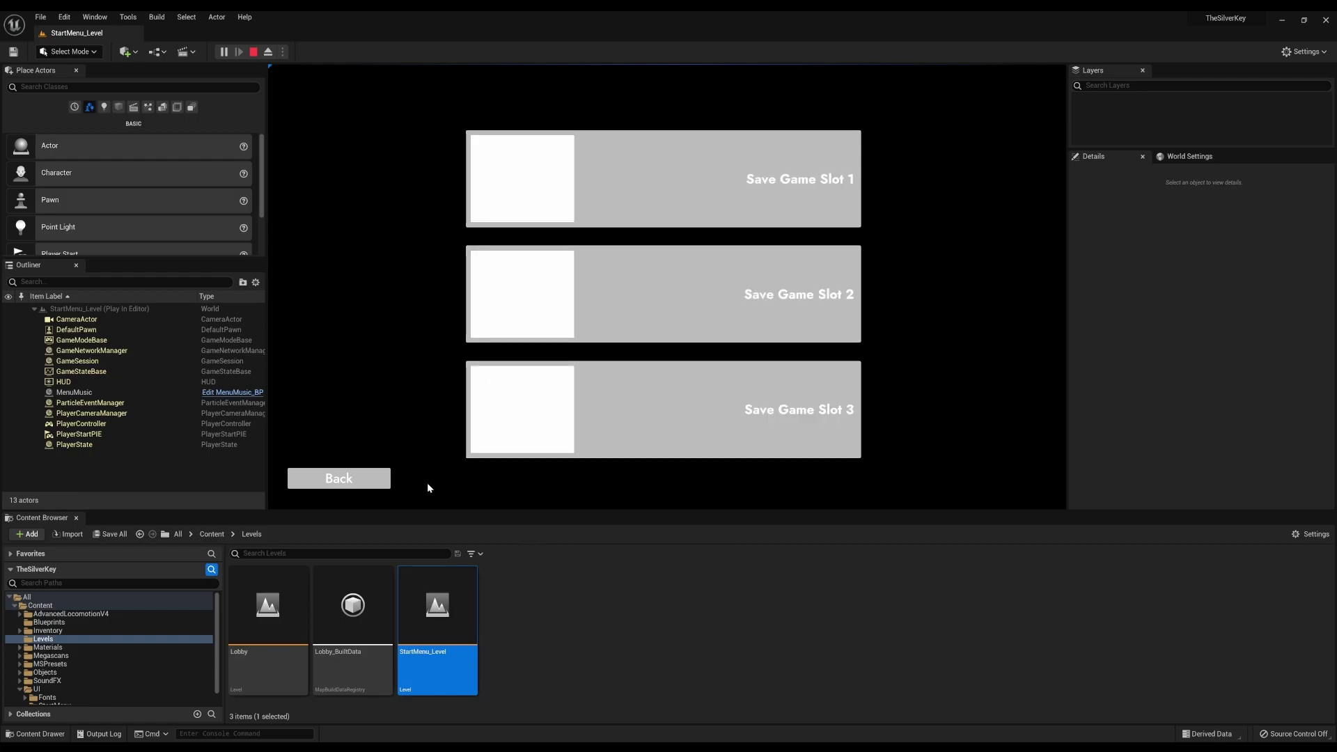
click(374, 484)
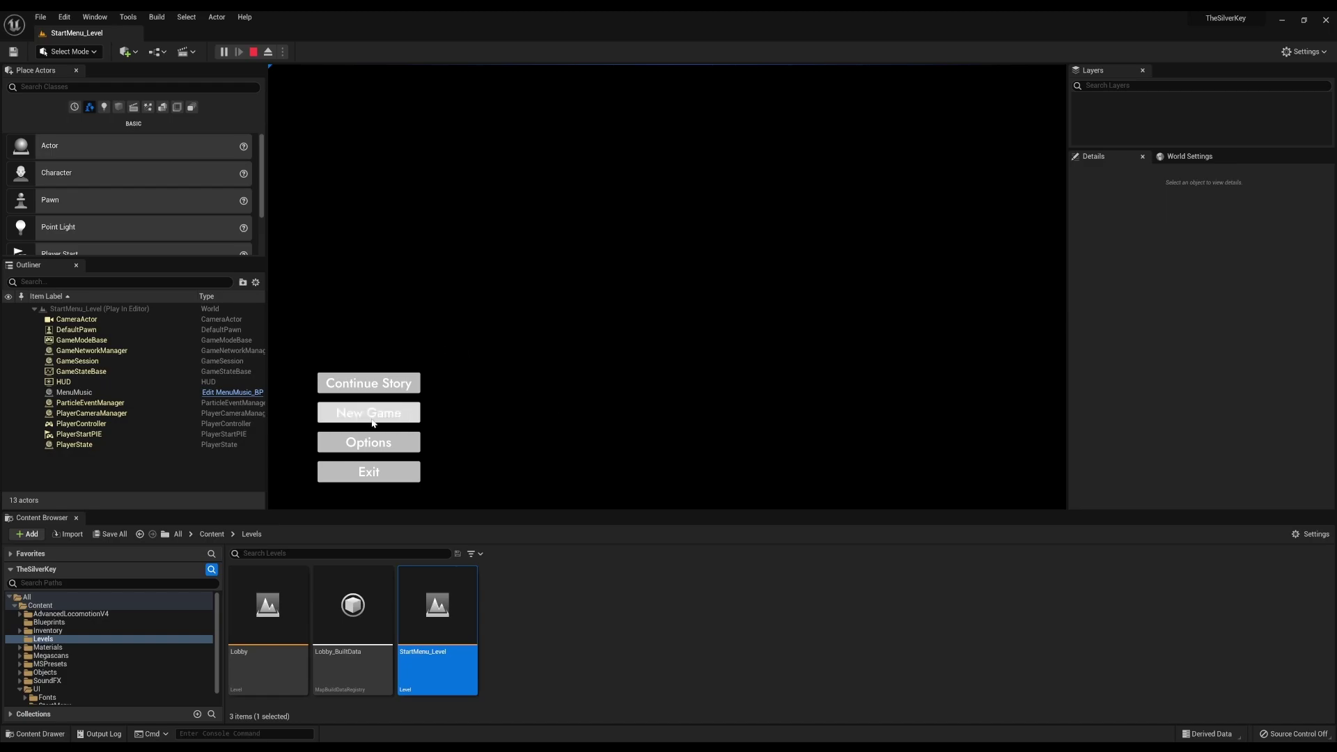
Start a new game from the start menu, walk around the Lobby and end the playtest
click(377, 417)
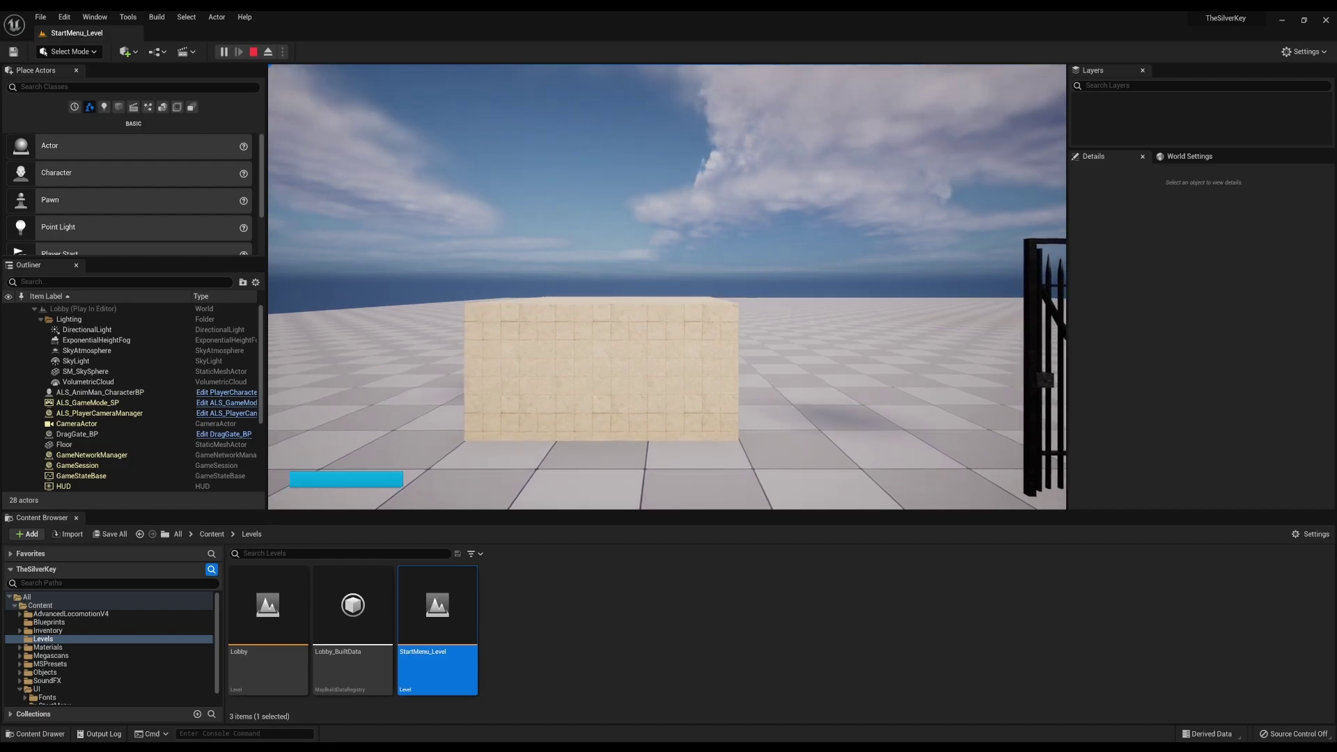
key(w)
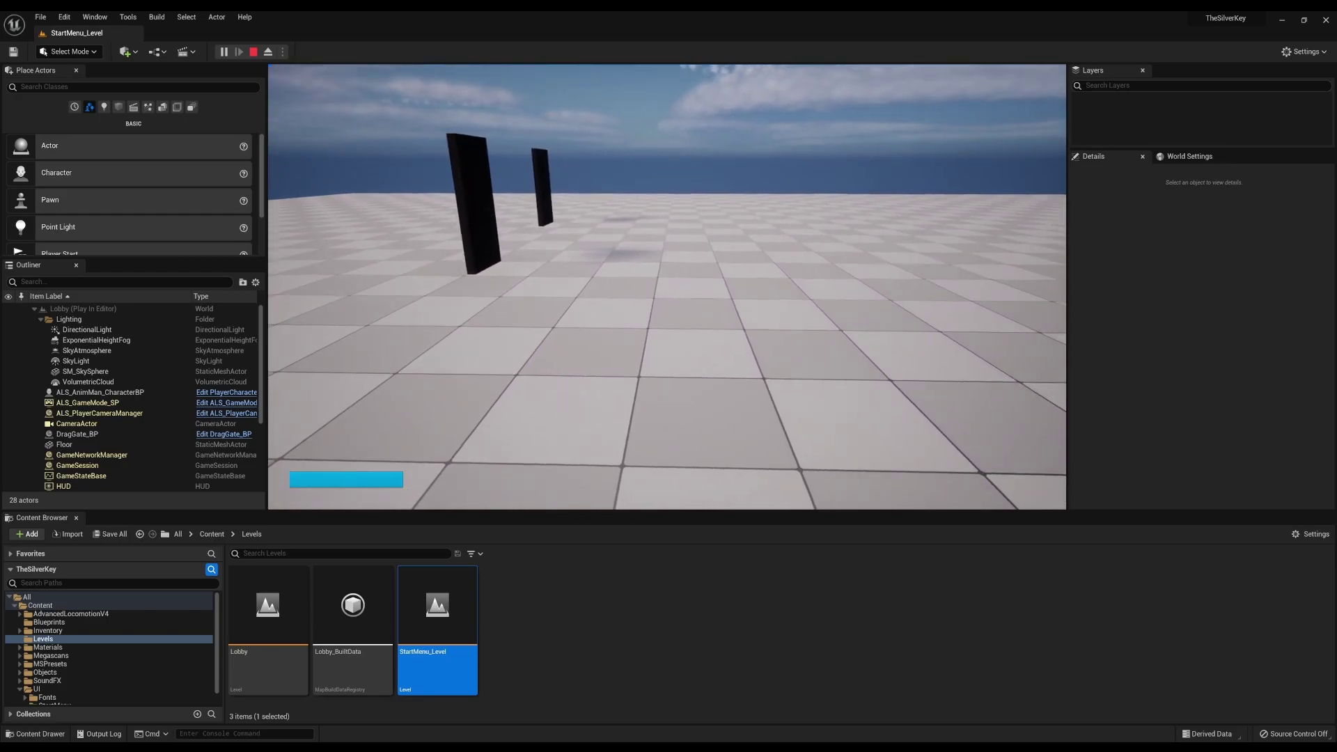
key(Escape)
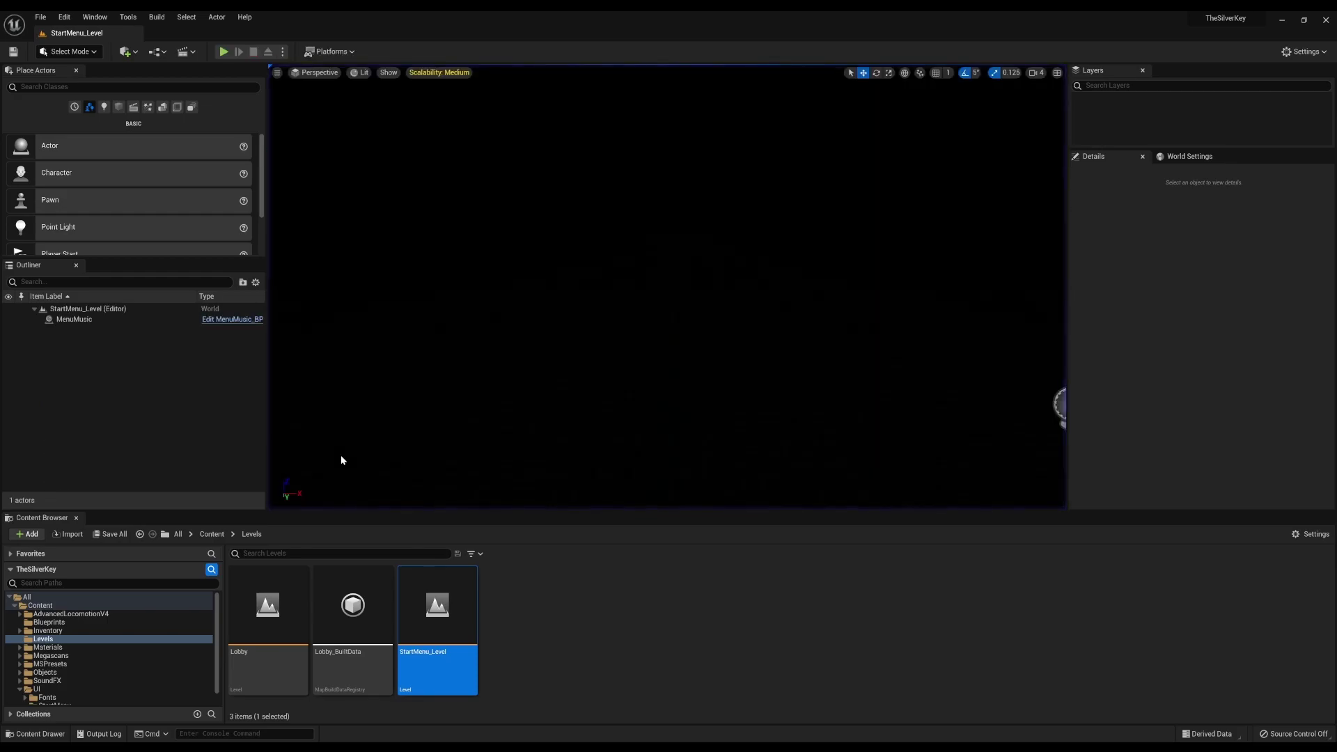